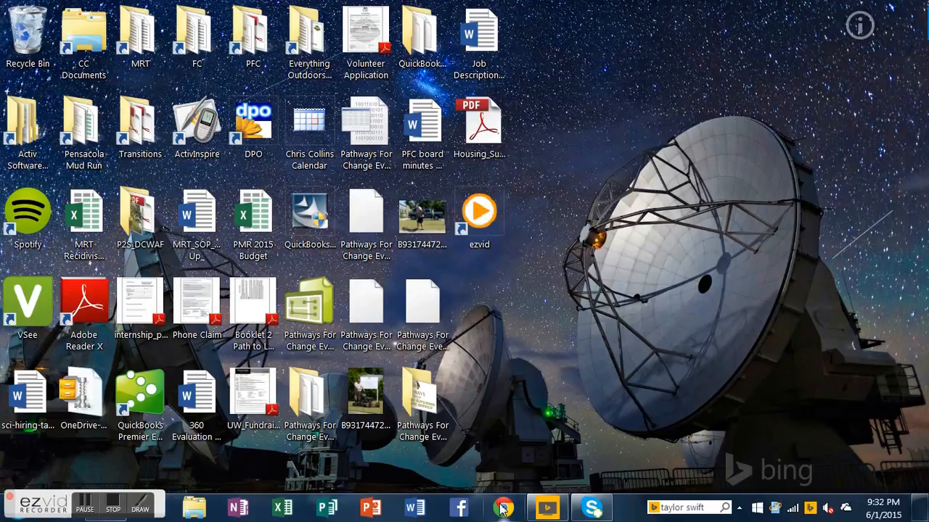
Open Chrome and go to the Practice Fusion EHR login page by looking up "practice fusion"
{"action": "left_click", "coordinate": [501, 509]}
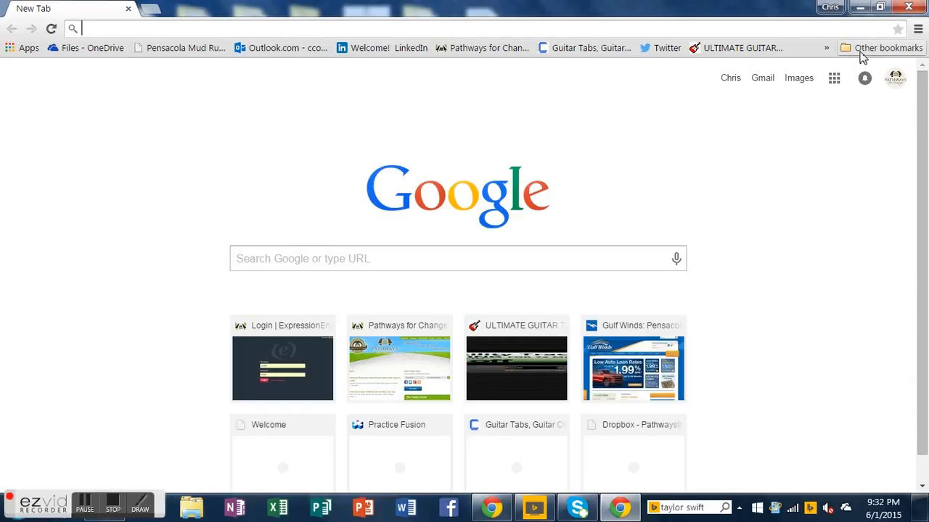
{"action": "left_click", "coordinate": [827, 48]}
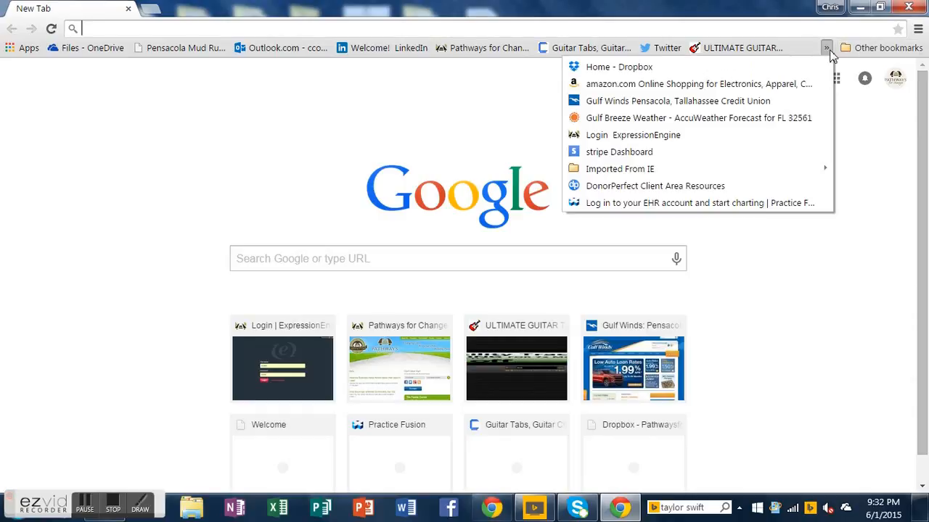
{"action": "left_click", "coordinate": [306, 255]}
{"action": "type", "text": "pra"}
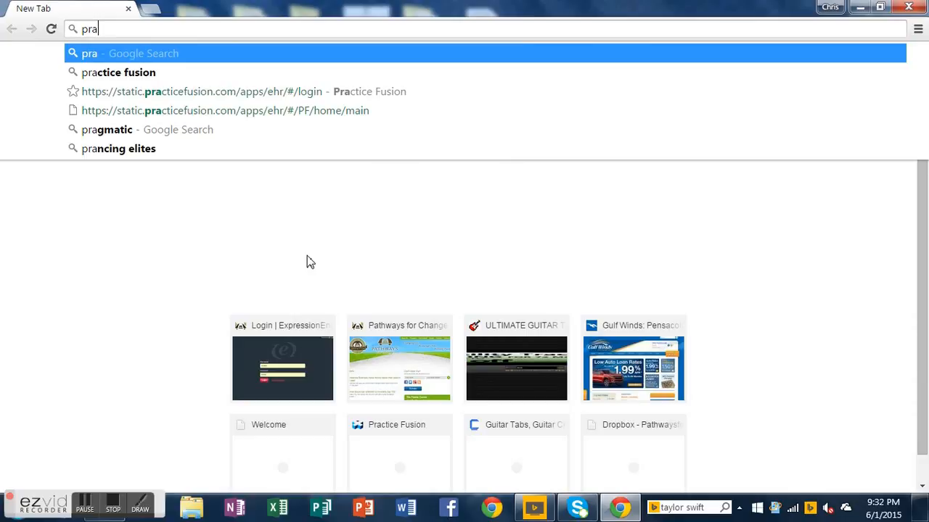
{"action": "type", "text": "ctice fusions"}
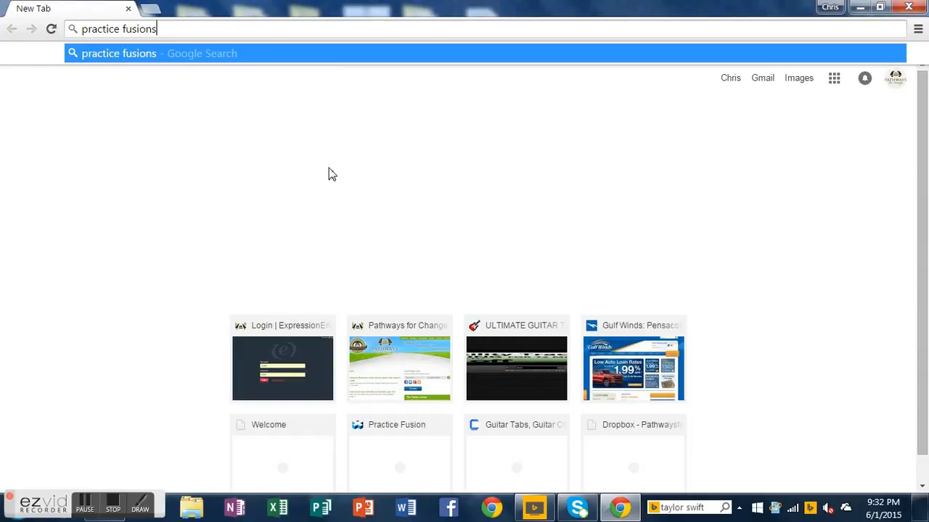
{"action": "key", "text": "BackSpace"}
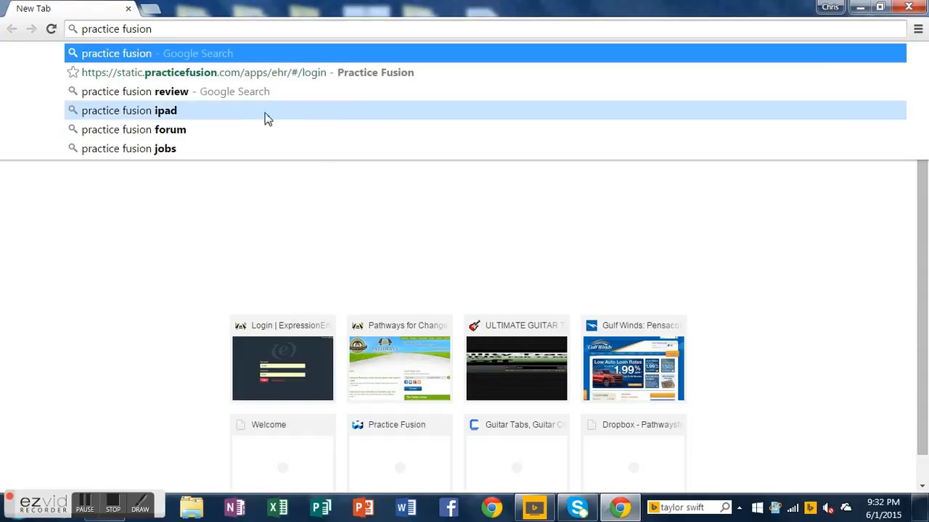
{"action": "left_click", "coordinate": [150, 76]}
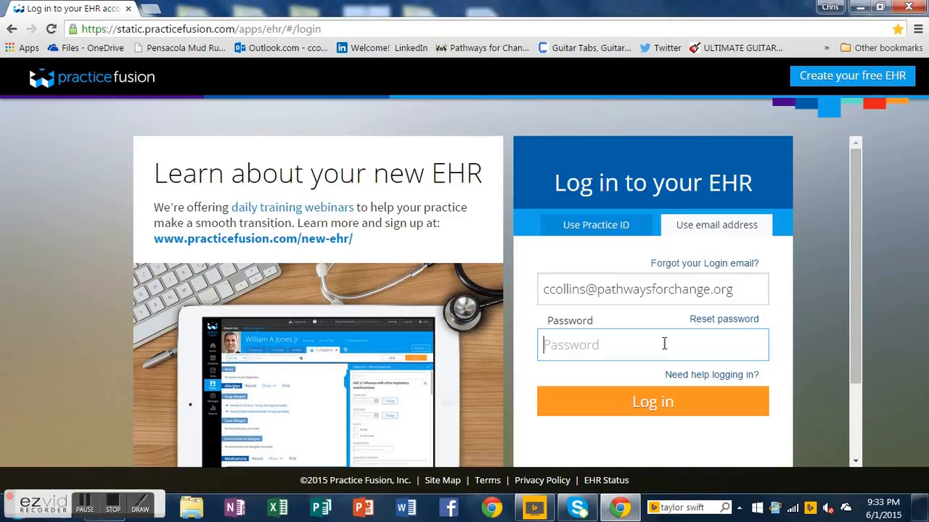
Enter the account password and log in to the EHR
{"action": "type", "text": "•••"}
{"action": "key", "text": "ctrl+a"}
{"action": "type", "text": "•"}
{"action": "key", "text": "BackSpace"}
{"action": "type", "text": "••••••••"}
{"action": "left_click", "coordinate": [687, 415]}
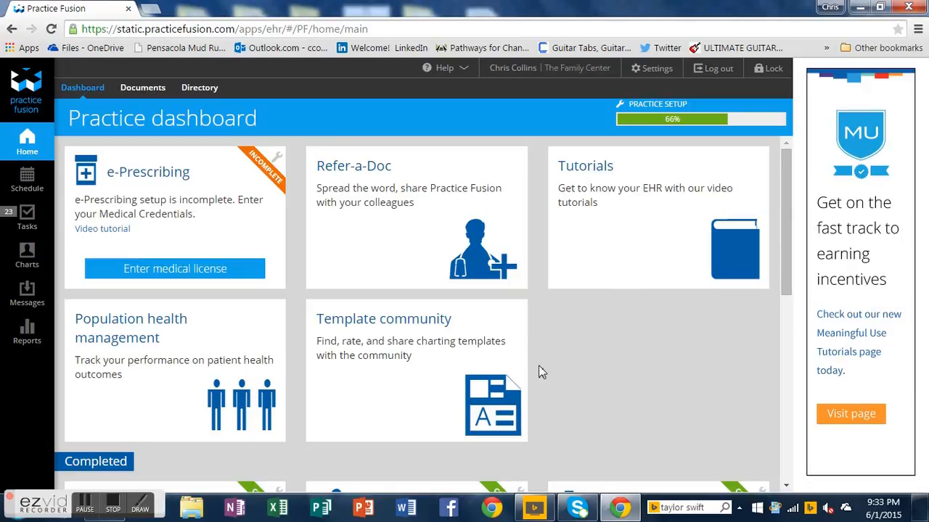
Open the template community, look at its specialty filter choices, and view the practice's own templates
{"action": "left_click", "coordinate": [390, 388]}
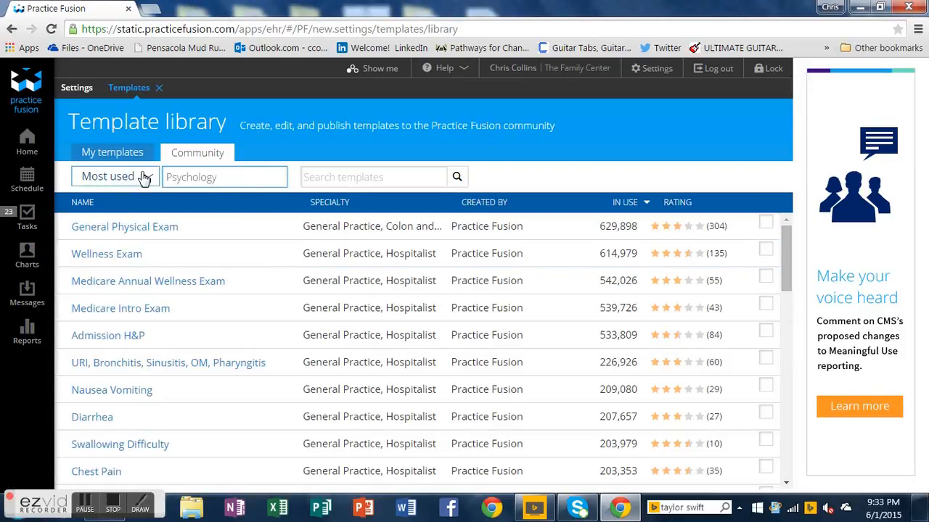
{"action": "left_click", "coordinate": [273, 181]}
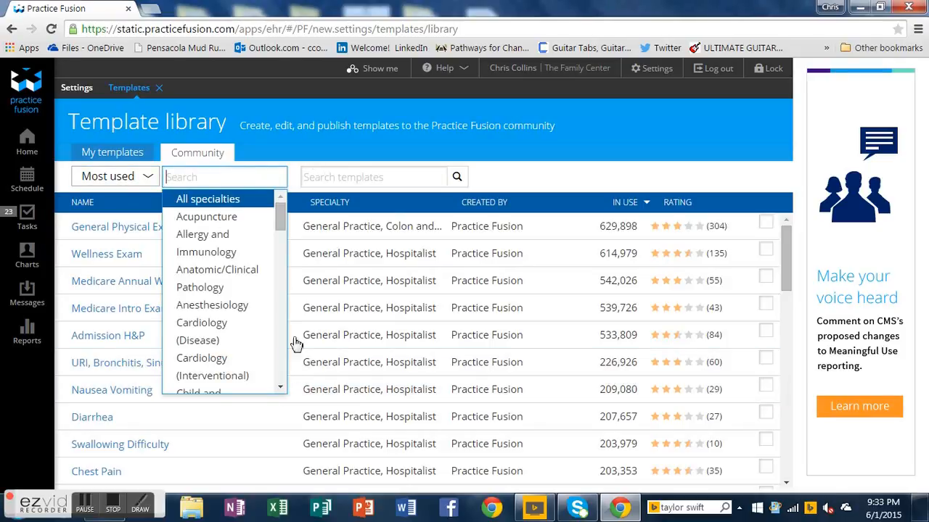
{"action": "left_click", "coordinate": [242, 176]}
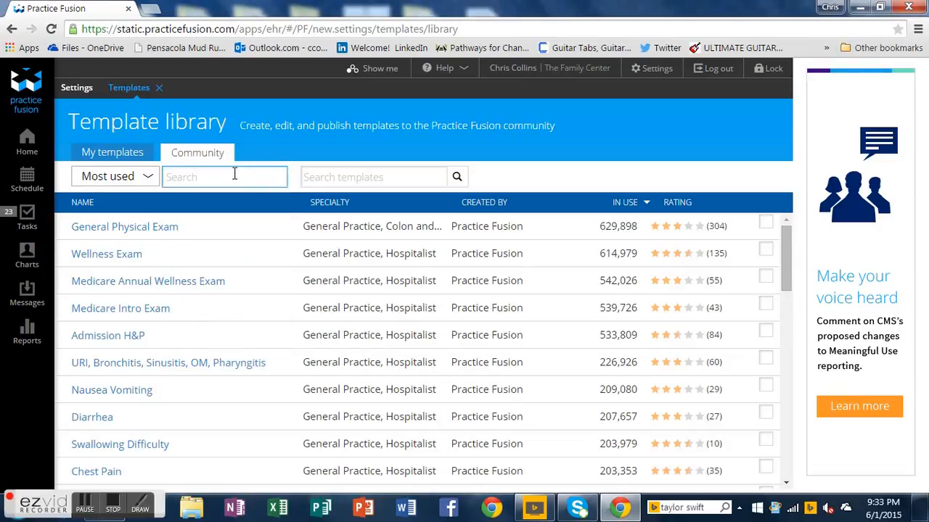
{"action": "left_click", "coordinate": [113, 154]}
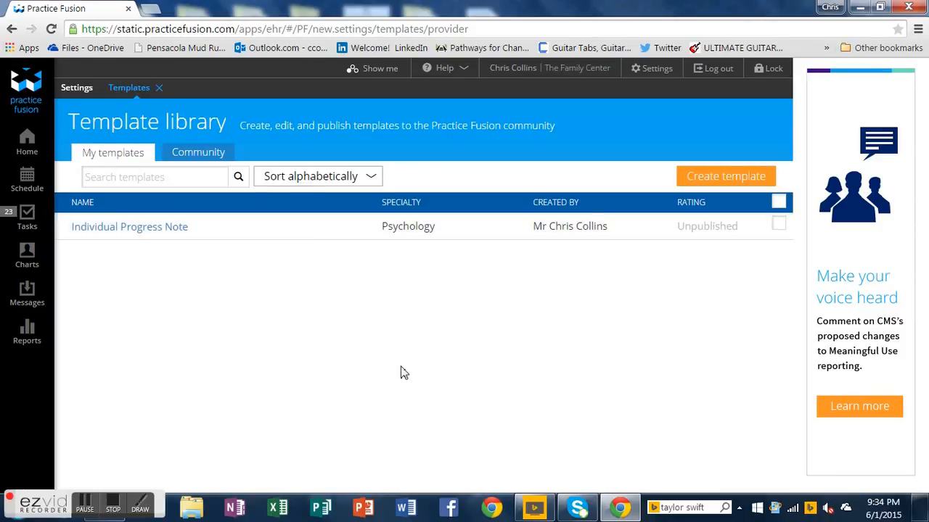
Return to the practice dashboard and look through its setup cards, including the completed ones
{"action": "left_click", "coordinate": [29, 153]}
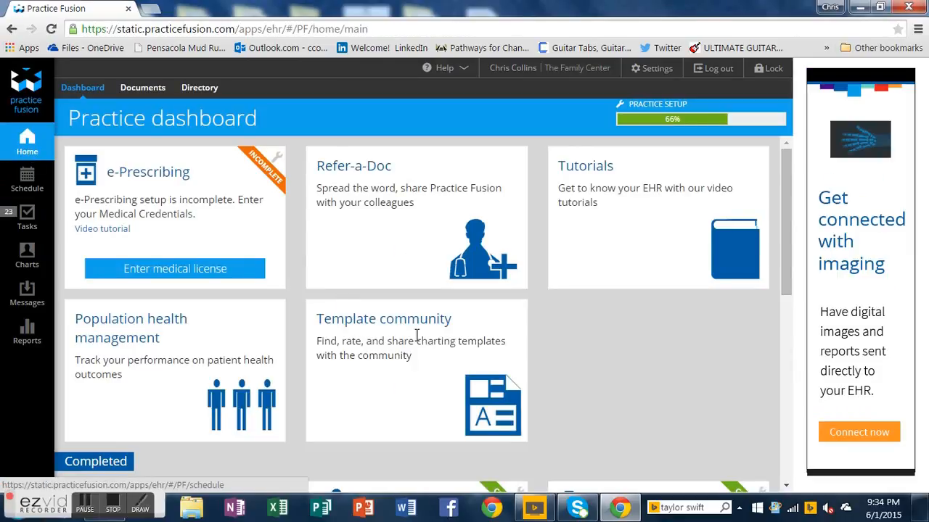
{"action": "scroll", "coordinate": [418, 346], "scroll_direction": "down", "scroll_amount": 4}
{"action": "scroll", "coordinate": [419, 348], "scroll_direction": "up", "scroll_amount": 1}
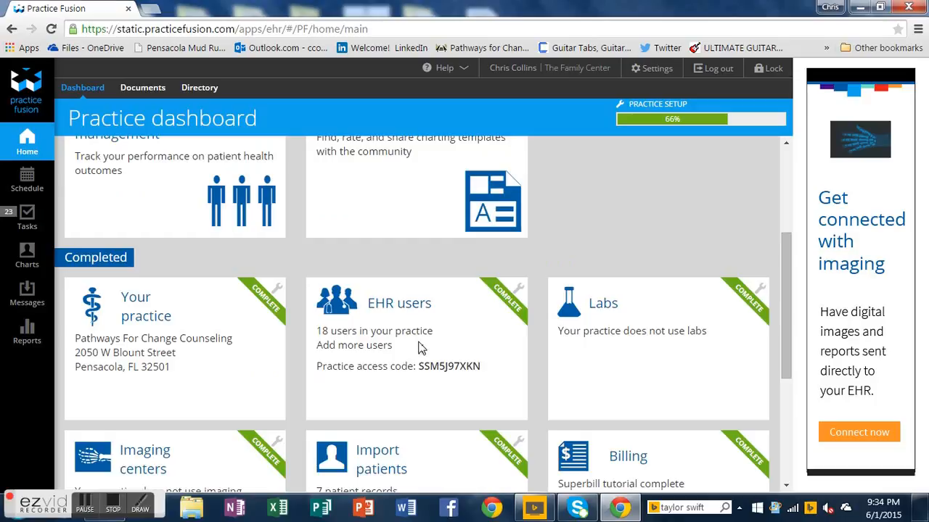
{"action": "scroll", "coordinate": [419, 348], "scroll_direction": "up", "scroll_amount": 2}
Open the schedule in week view and find the Tuesday 6/02 appointment at 9:00 AM
{"action": "left_click", "coordinate": [21, 181]}
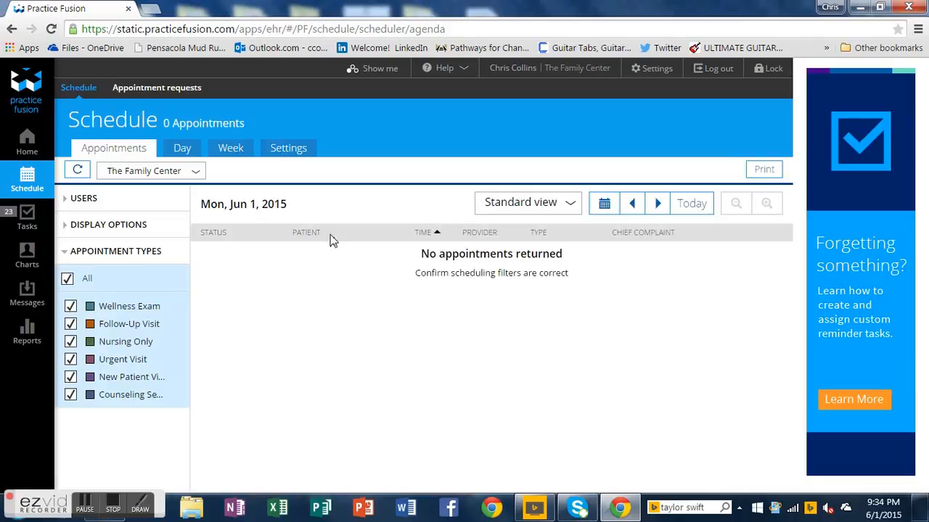
{"action": "left_click", "coordinate": [228, 155]}
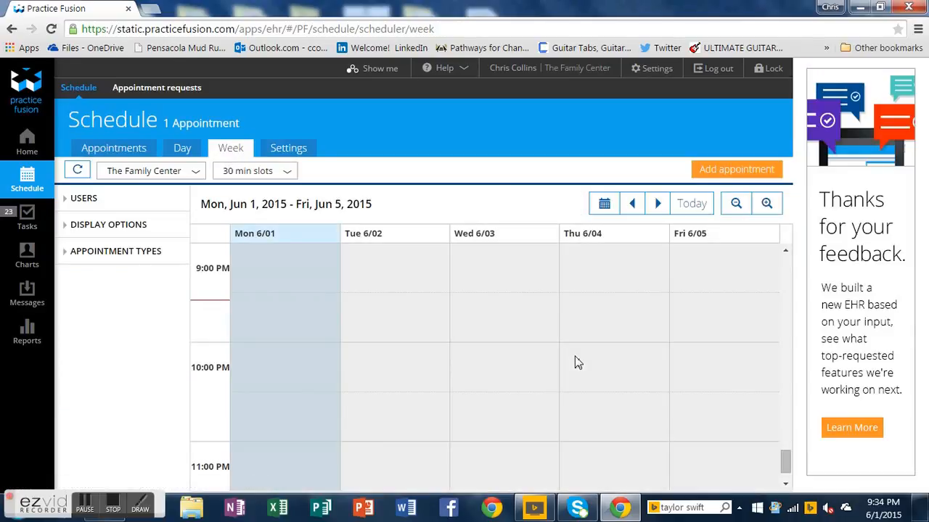
{"action": "scroll", "coordinate": [576, 362], "scroll_direction": "down", "scroll_amount": 1}
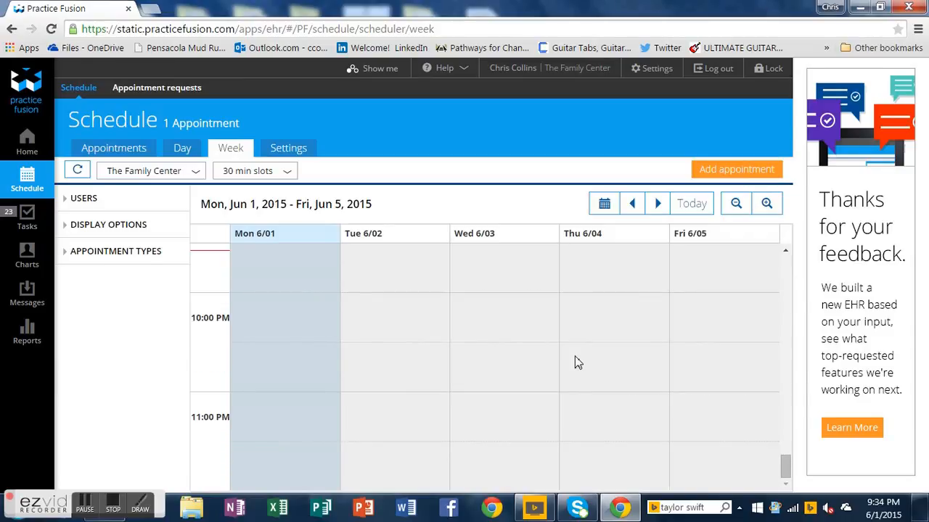
{"action": "scroll", "coordinate": [575, 363], "scroll_direction": "up", "scroll_amount": 8}
{"action": "scroll", "coordinate": [575, 363], "scroll_direction": "up", "scroll_amount": 7}
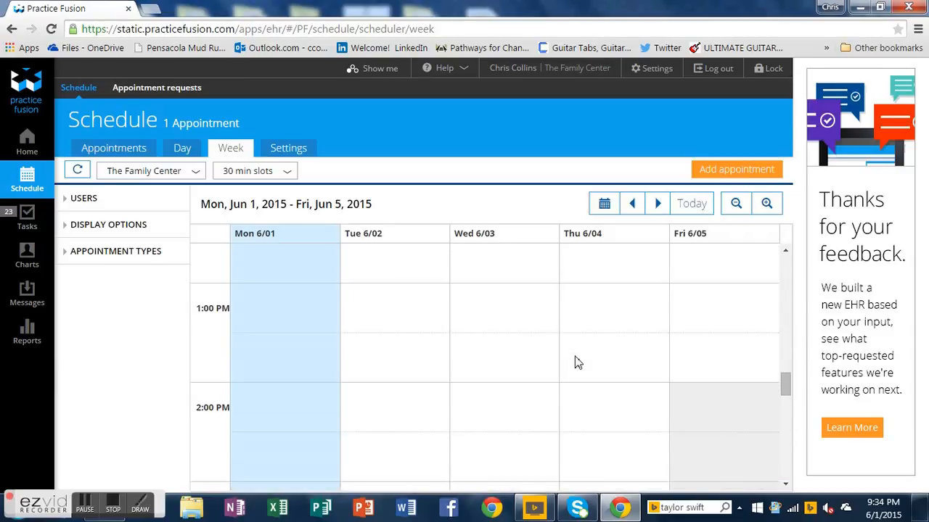
{"action": "scroll", "coordinate": [576, 363], "scroll_direction": "up", "scroll_amount": 9}
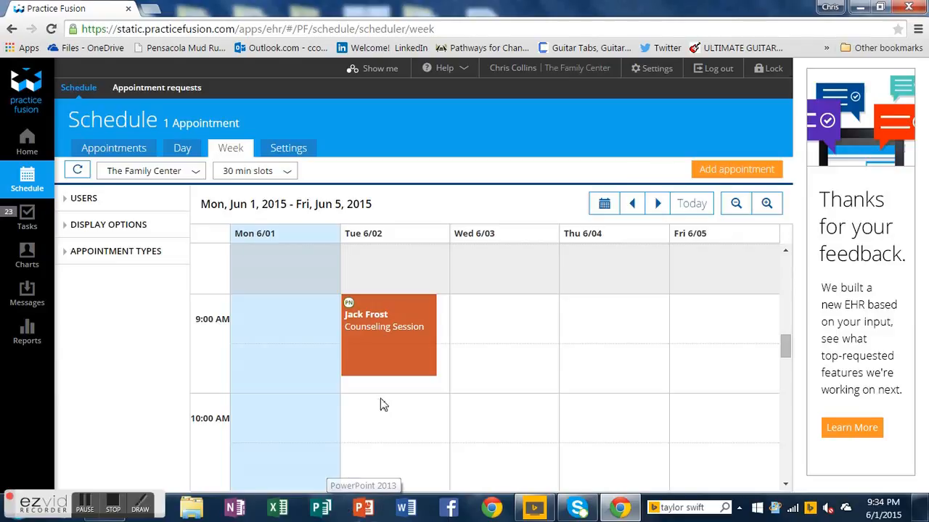
Open Tuesday's 9:00 AM counseling session, look at its provider choices, and close the appointment without changes
{"action": "mouse_move", "coordinate": [404, 338]}
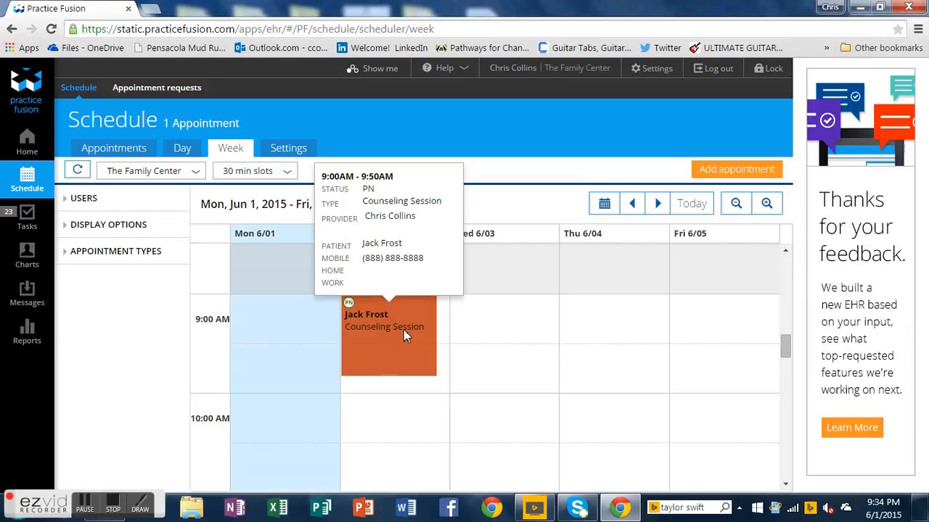
{"action": "left_click", "coordinate": [403, 330]}
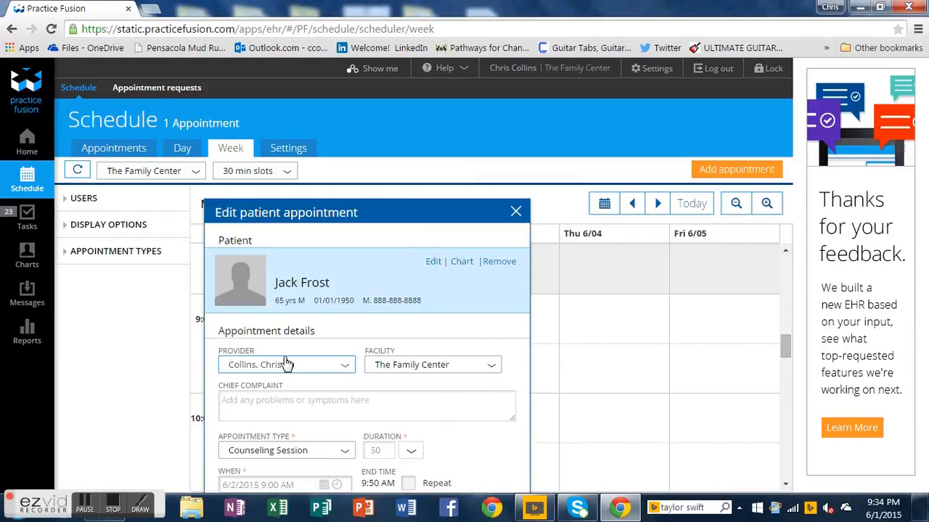
{"action": "left_click", "coordinate": [347, 370]}
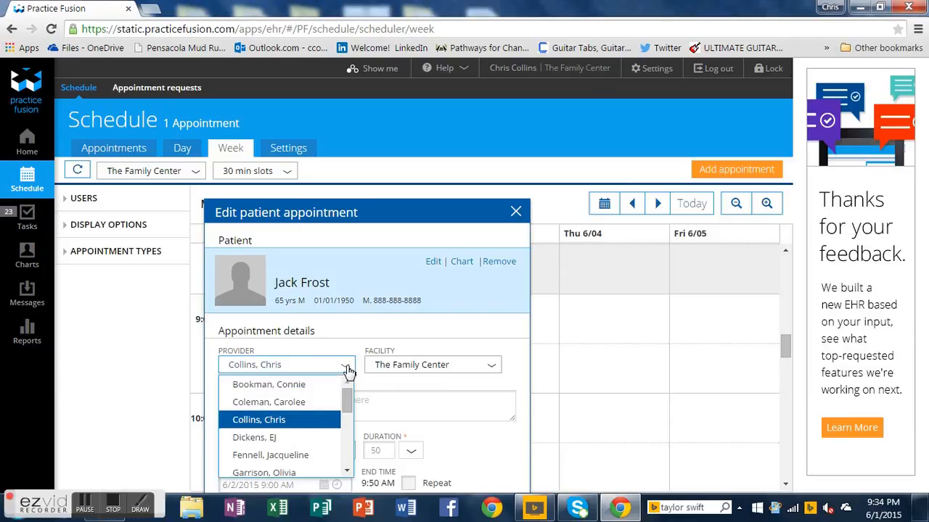
{"action": "left_click", "coordinate": [347, 369]}
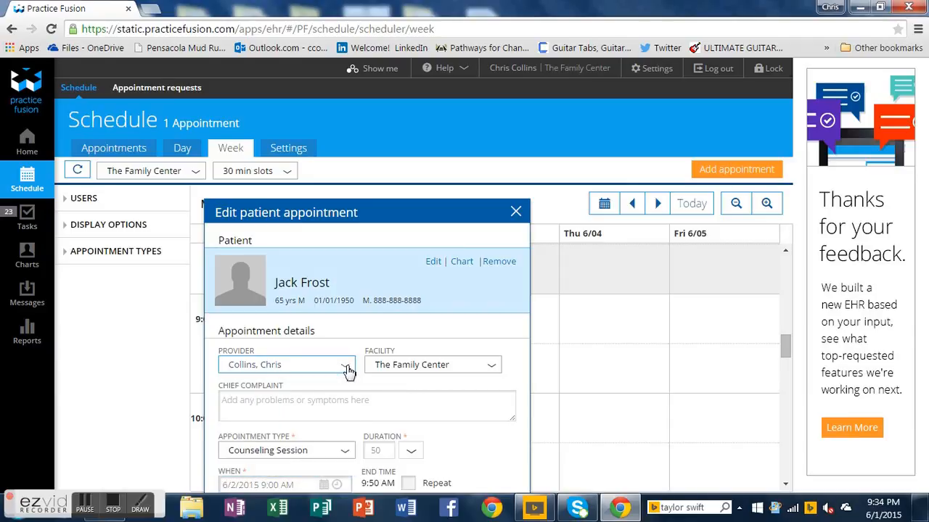
{"action": "left_click", "coordinate": [515, 214]}
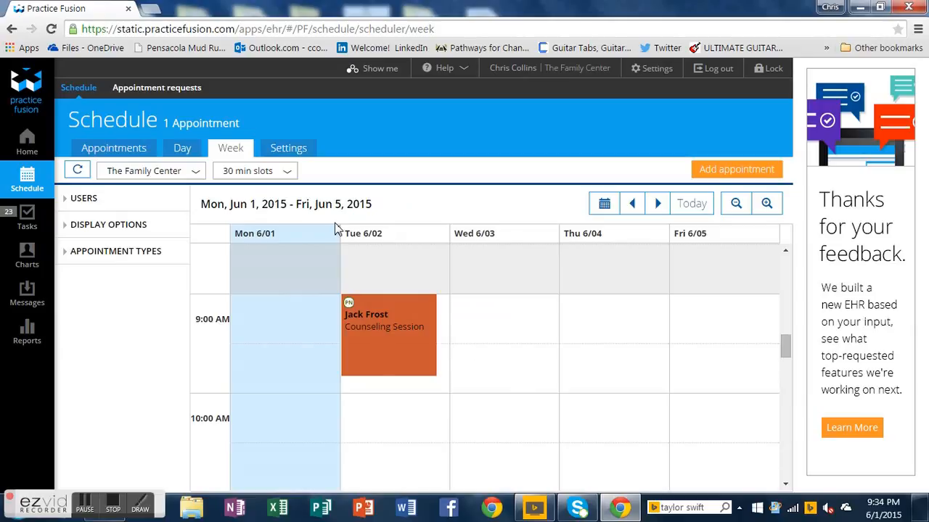
View the patient's chart summary from Tuesday's 9:00 AM appointment, dismissing the view customization tip, and return to the schedule
{"action": "left_click", "coordinate": [389, 330]}
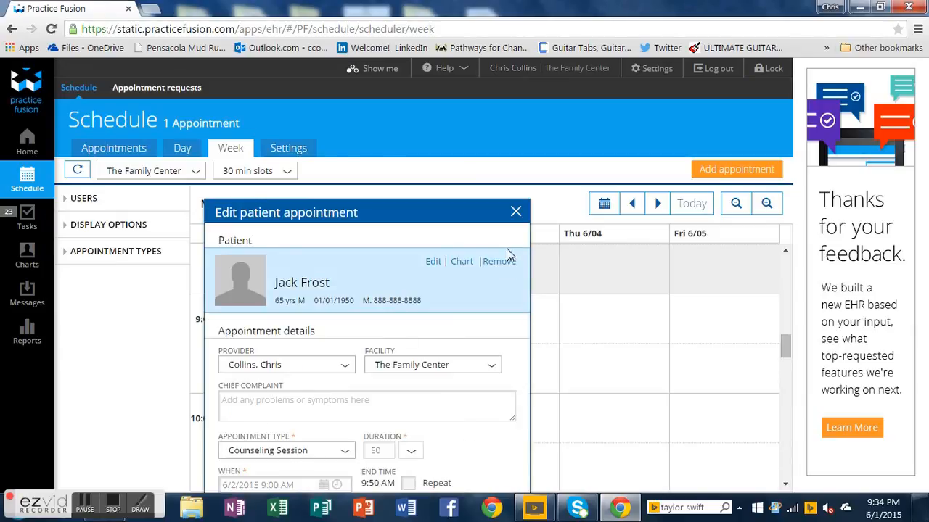
{"action": "left_click", "coordinate": [461, 262]}
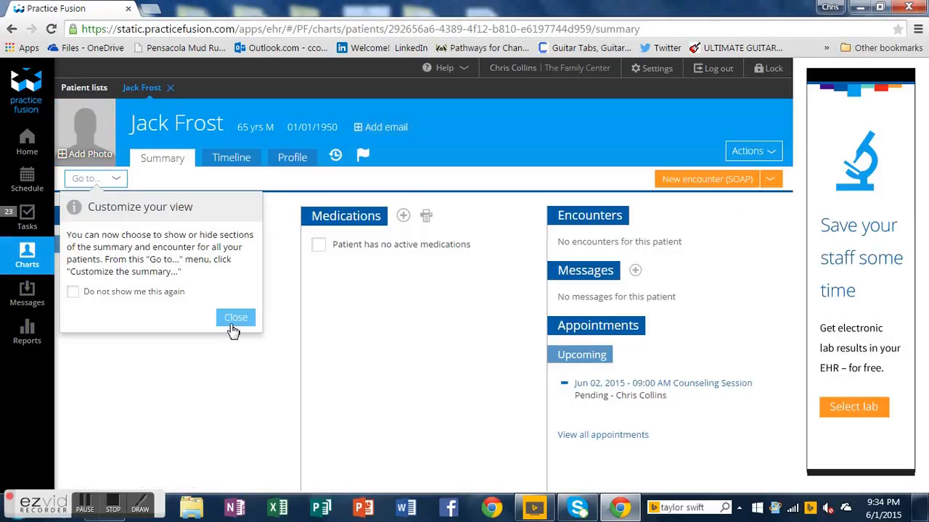
{"action": "left_click", "coordinate": [235, 318]}
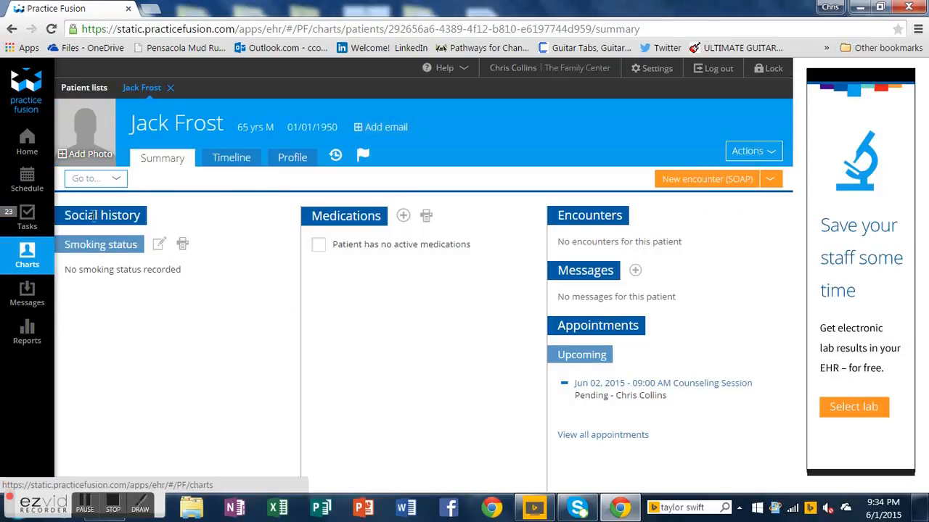
{"action": "left_click", "coordinate": [13, 29]}
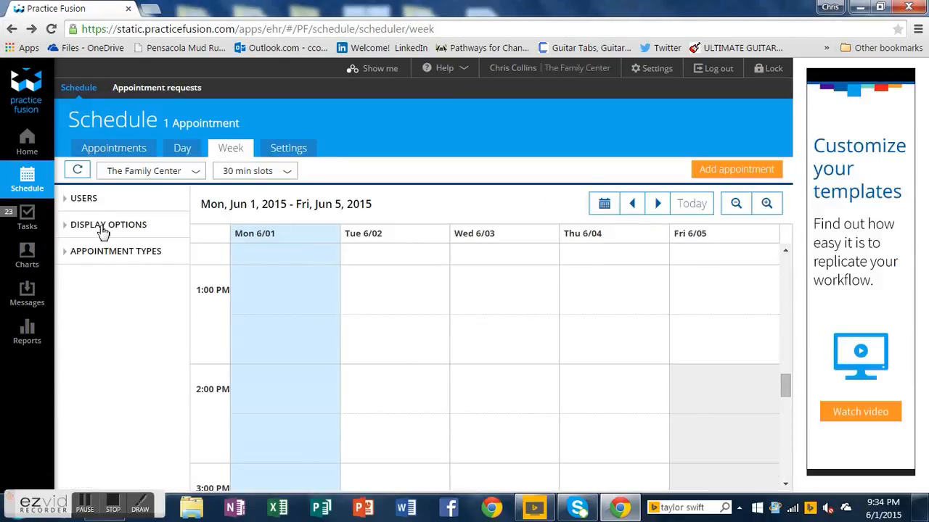
Review the schedule's filters for users, display options and appointment types
{"action": "left_click", "coordinate": [83, 199]}
{"action": "scroll", "coordinate": [131, 392], "scroll_direction": "down", "scroll_amount": 3}
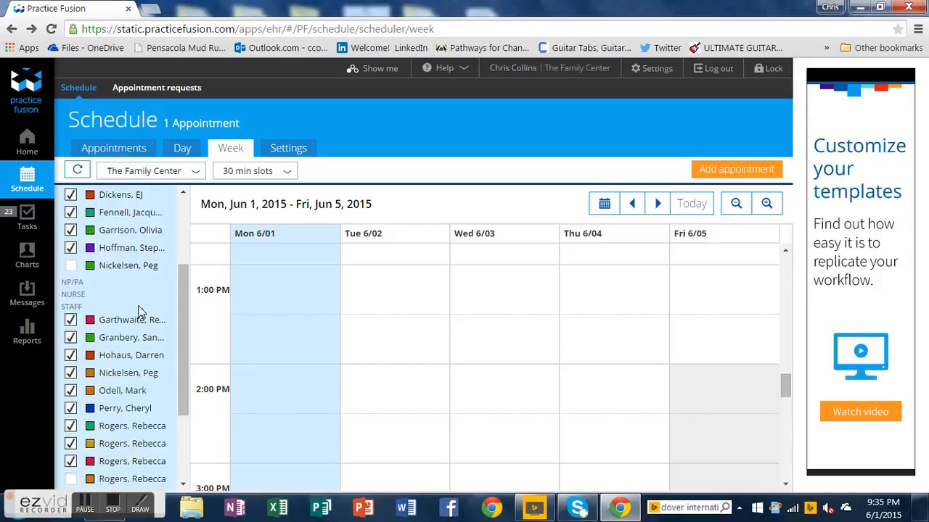
{"action": "scroll", "coordinate": [139, 311], "scroll_direction": "up", "scroll_amount": 3}
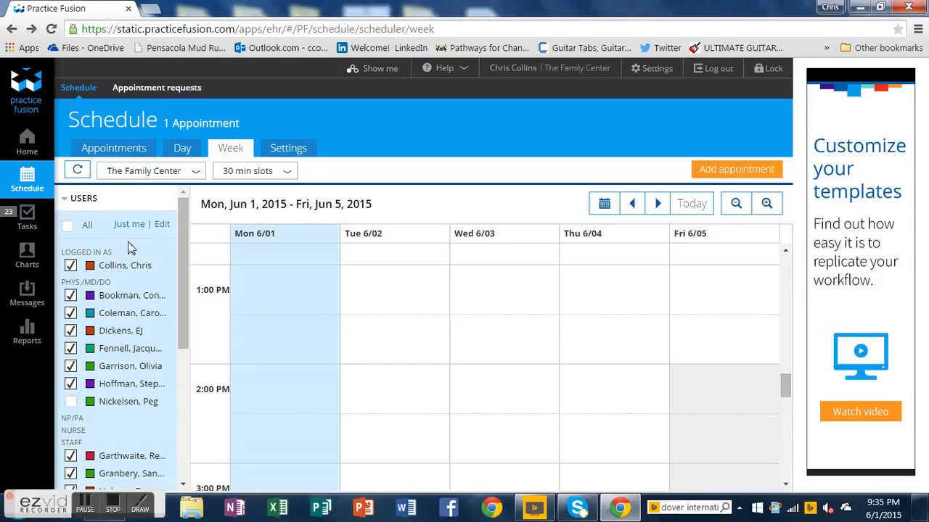
{"action": "left_click", "coordinate": [89, 200]}
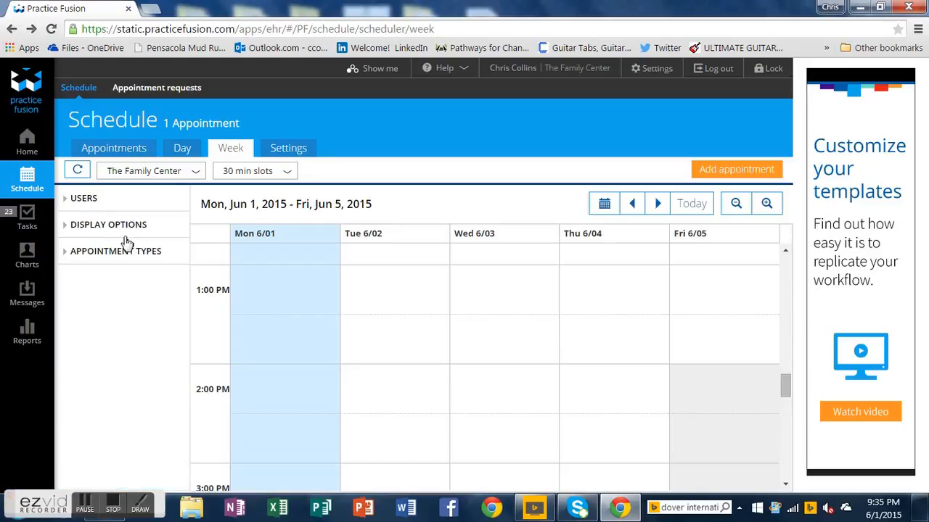
{"action": "left_click", "coordinate": [122, 226]}
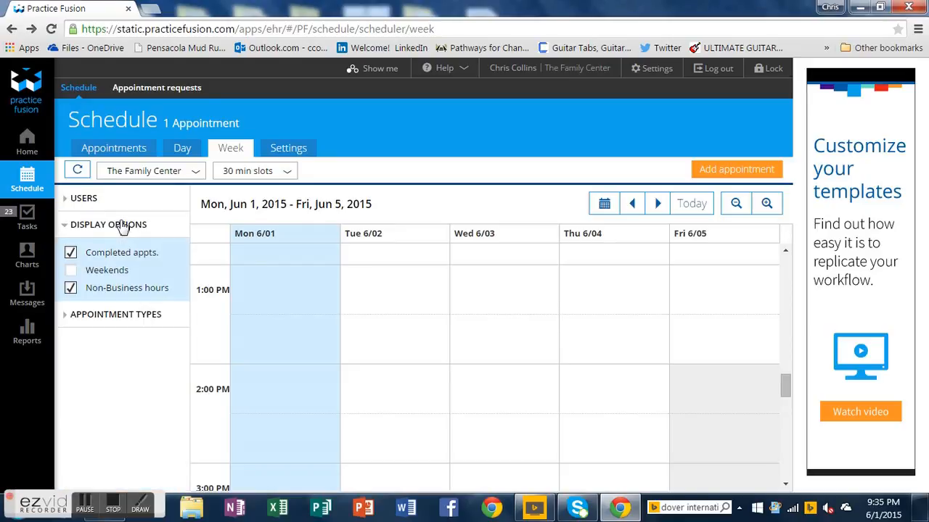
{"action": "left_click", "coordinate": [122, 226]}
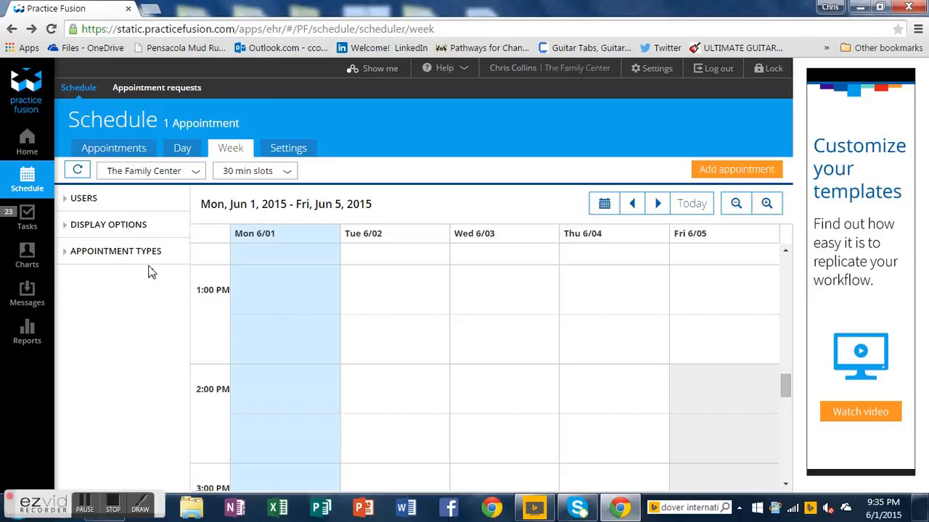
{"action": "left_click", "coordinate": [144, 259]}
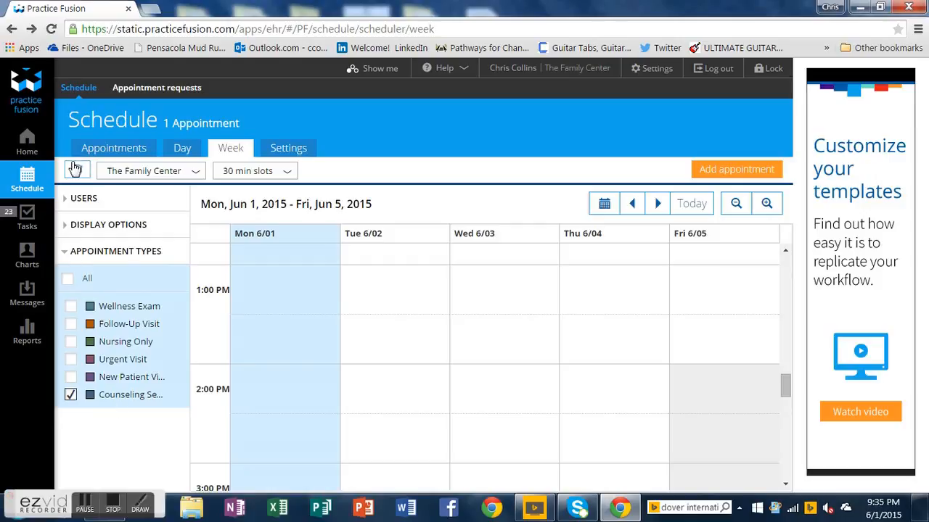
View the new appointment form for the Wednesday 6/03 1:30 PM slot and close it without saving
{"action": "left_click", "coordinate": [489, 346]}
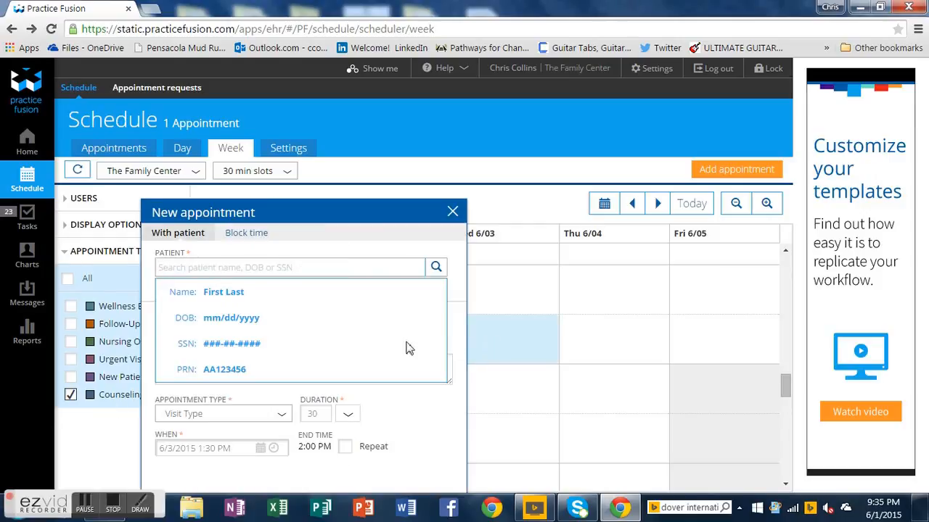
{"action": "left_click", "coordinate": [453, 212]}
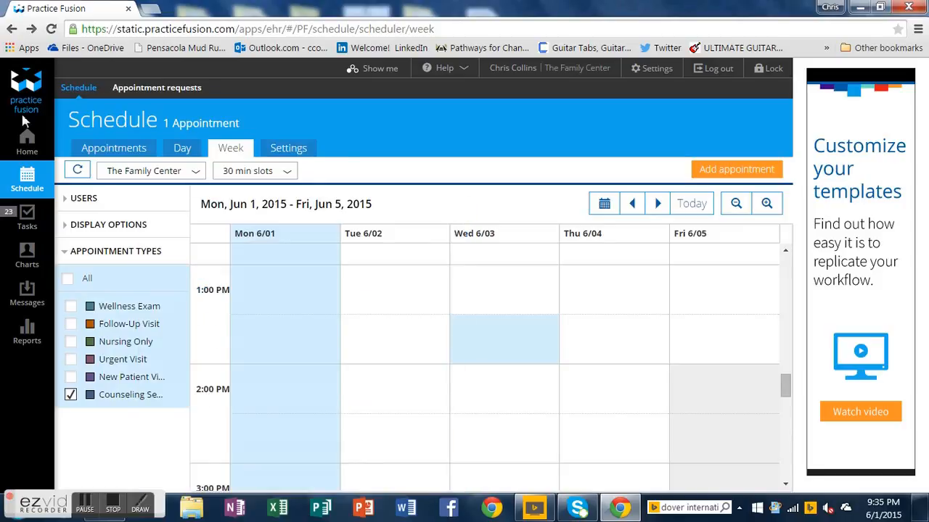
Review the task lists under Tasks: my tasks, documents, and the unsigned encounters among all tasks
{"action": "left_click", "coordinate": [27, 216]}
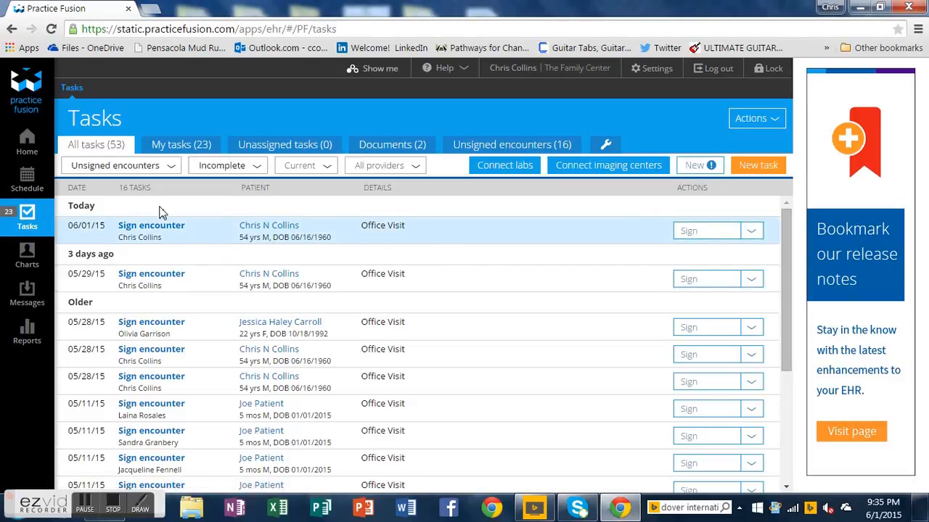
{"action": "left_click", "coordinate": [171, 148]}
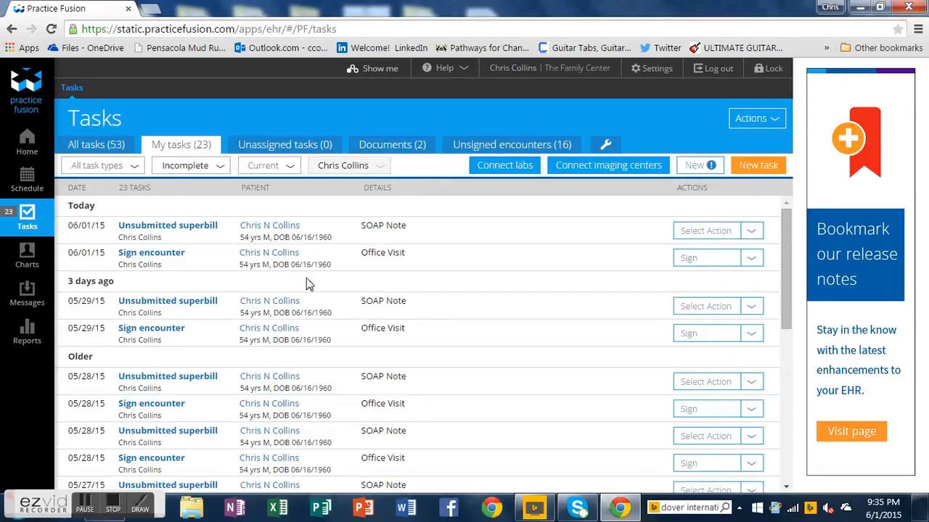
{"action": "left_click", "coordinate": [417, 146]}
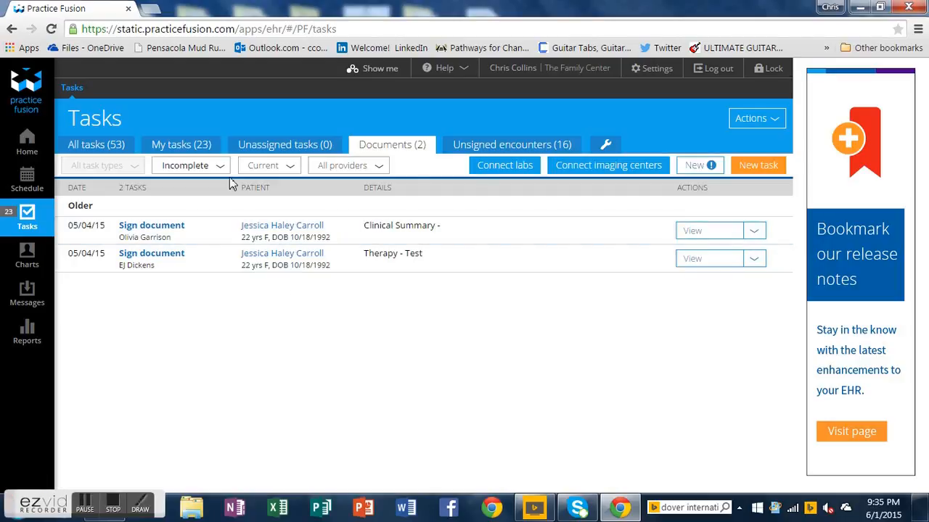
{"action": "left_click", "coordinate": [92, 145]}
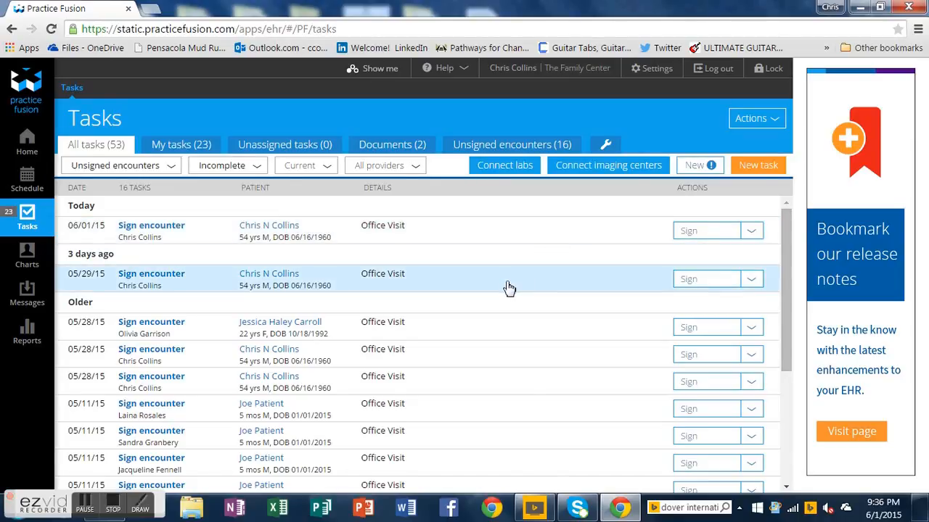
{"action": "scroll", "coordinate": [508, 287], "scroll_direction": "down", "scroll_amount": 5}
{"action": "scroll", "coordinate": [504, 290], "scroll_direction": "up", "scroll_amount": 5}
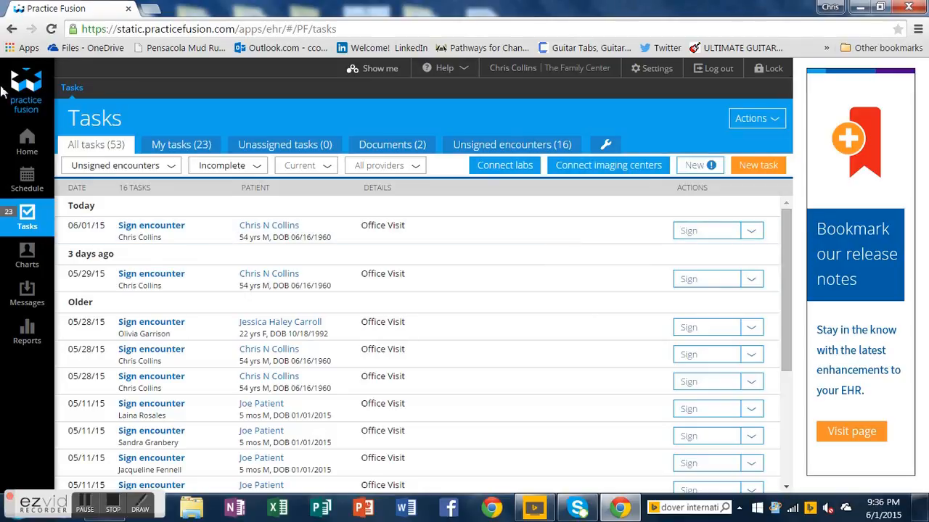
Filter the all-tasks list to show all types and look through the listed tasks
{"action": "left_click", "coordinate": [167, 167]}
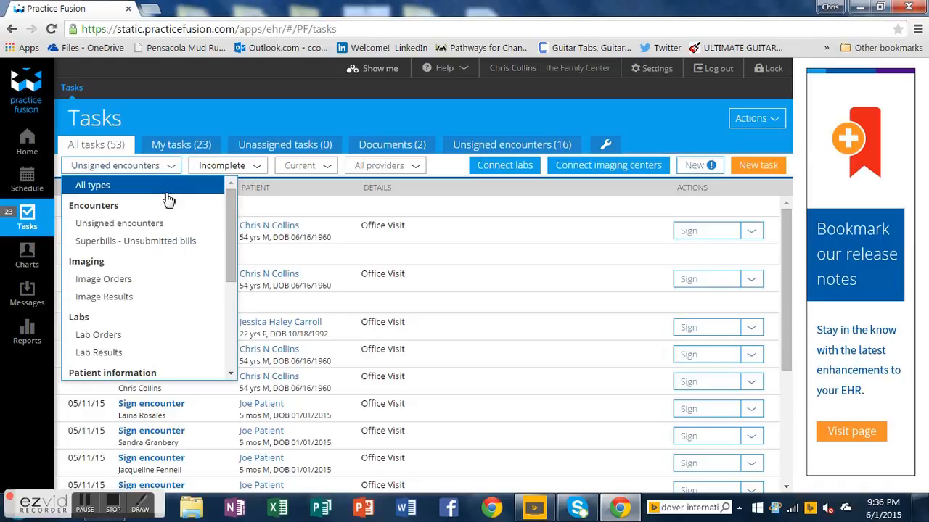
{"action": "left_click", "coordinate": [166, 188]}
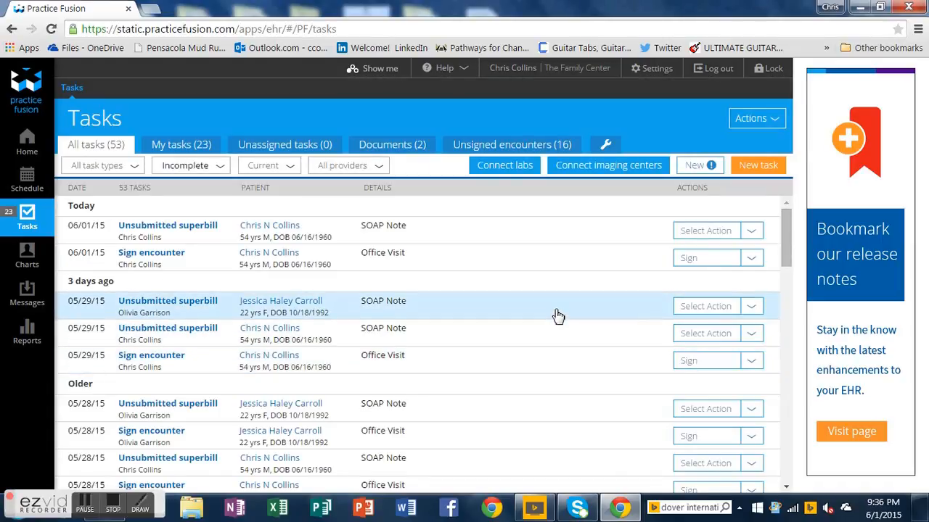
{"action": "scroll", "coordinate": [557, 315], "scroll_direction": "down", "scroll_amount": 2}
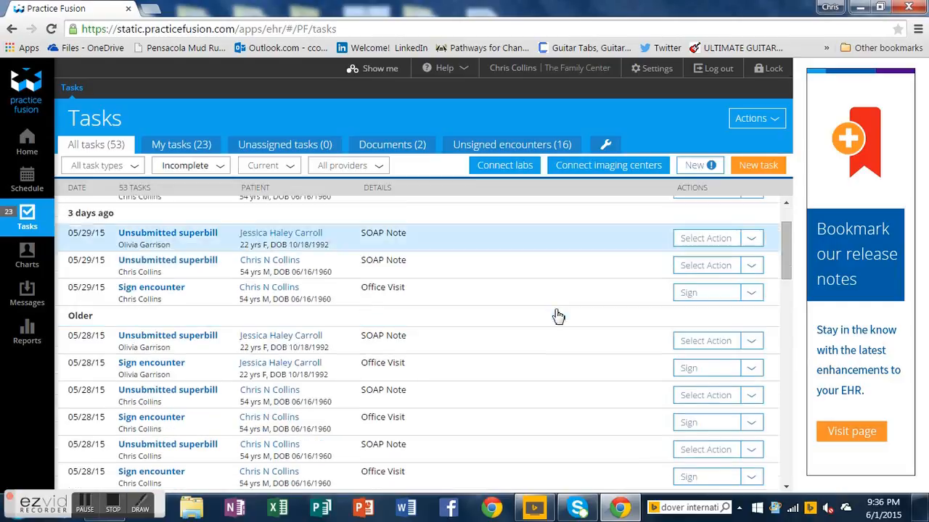
{"action": "scroll", "coordinate": [558, 316], "scroll_direction": "down", "scroll_amount": 4}
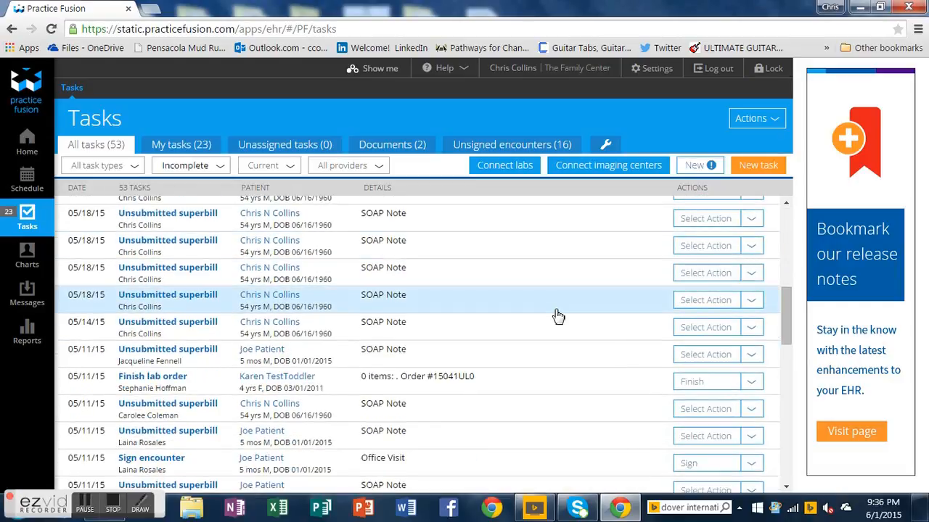
{"action": "scroll", "coordinate": [558, 316], "scroll_direction": "up", "scroll_amount": 6}
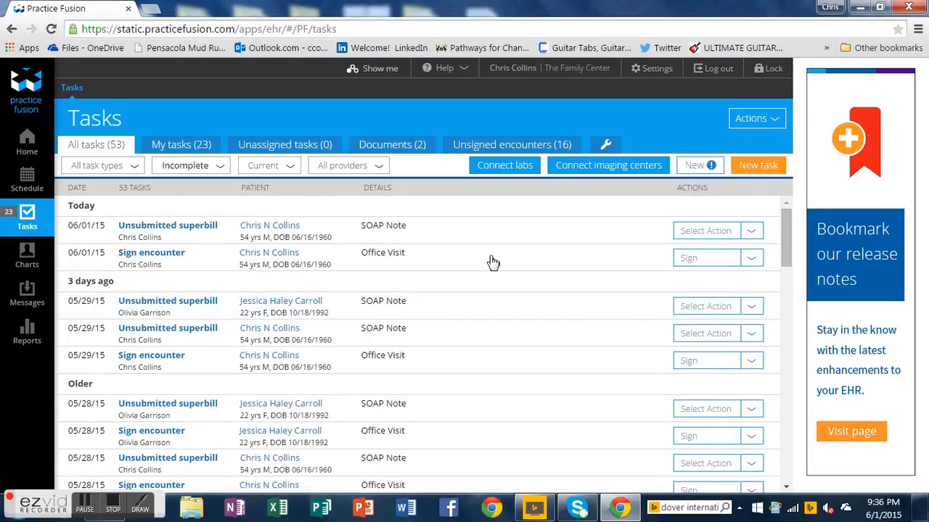
Open the patient's chart, dismiss the view customization tip, and customize the summary to hide the Social history section
{"action": "left_click", "coordinate": [12, 254]}
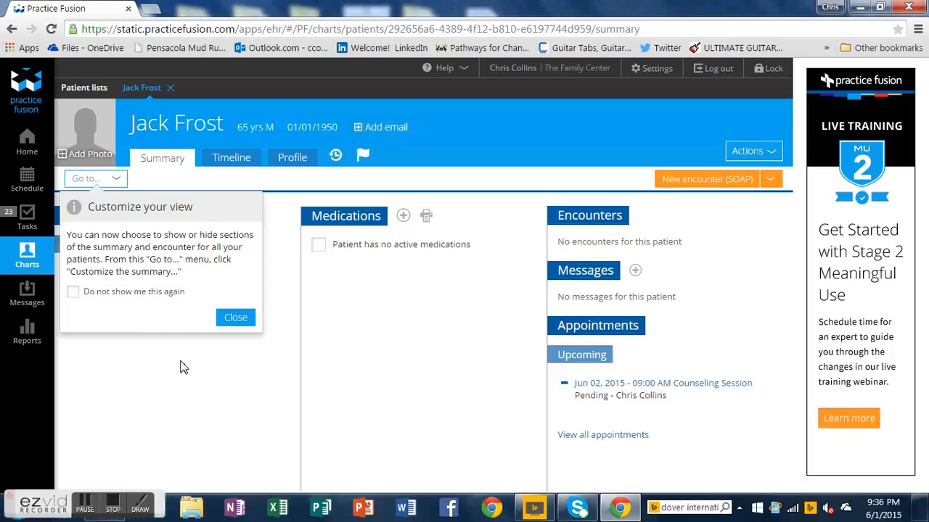
{"action": "left_click", "coordinate": [236, 319]}
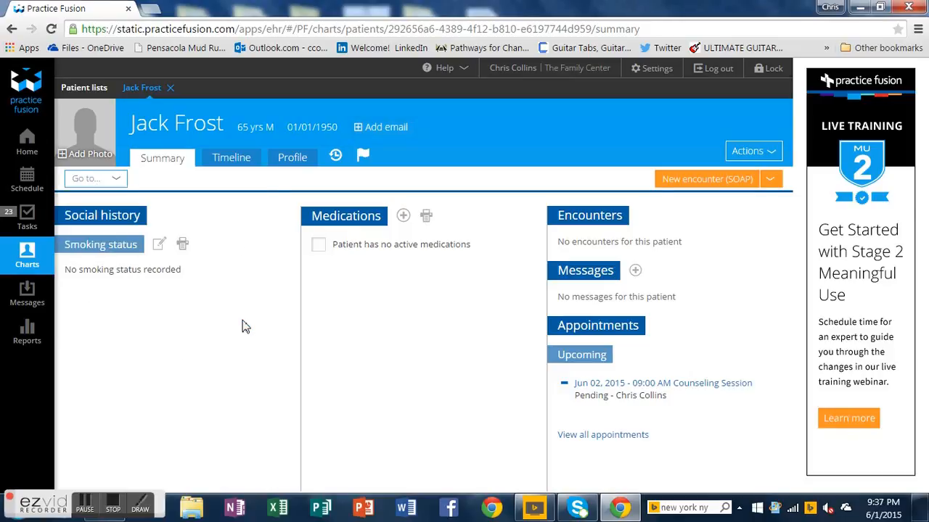
{"action": "left_click", "coordinate": [113, 181]}
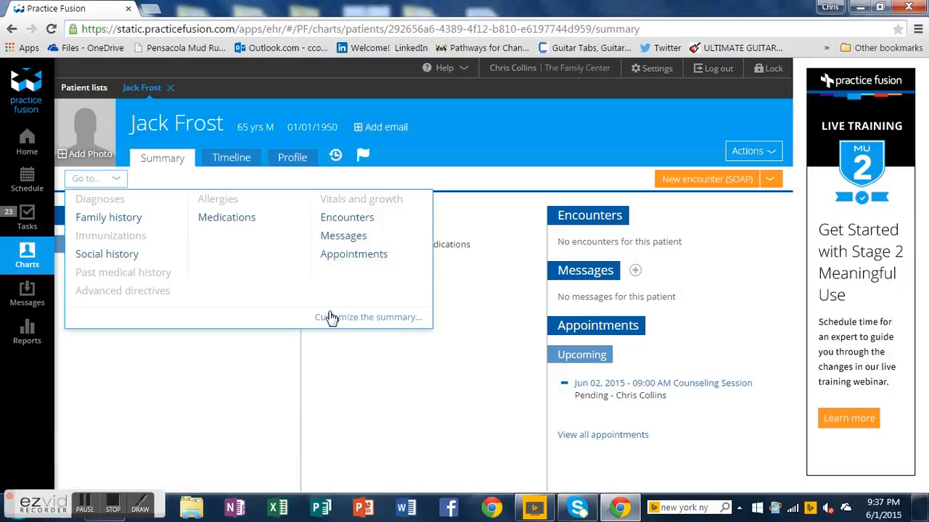
{"action": "left_click", "coordinate": [363, 323]}
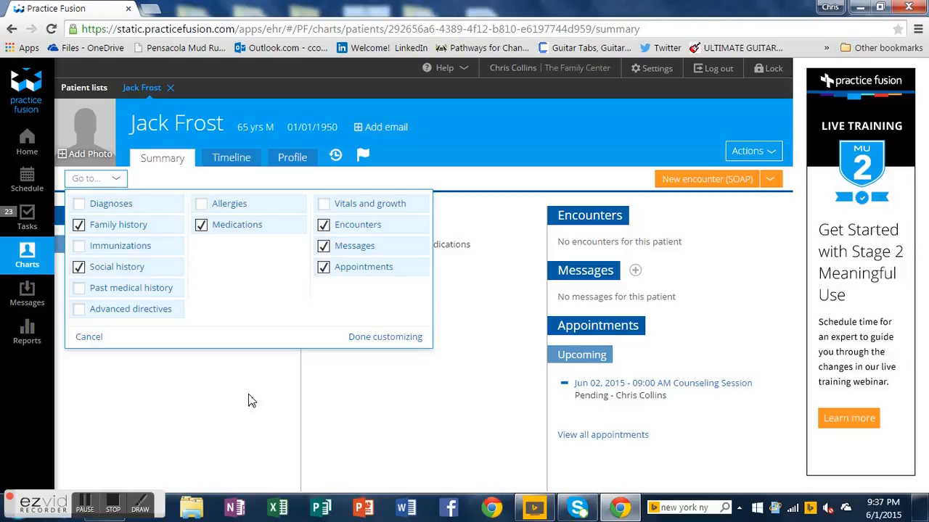
{"action": "left_click", "coordinate": [80, 267]}
{"action": "left_click", "coordinate": [386, 339]}
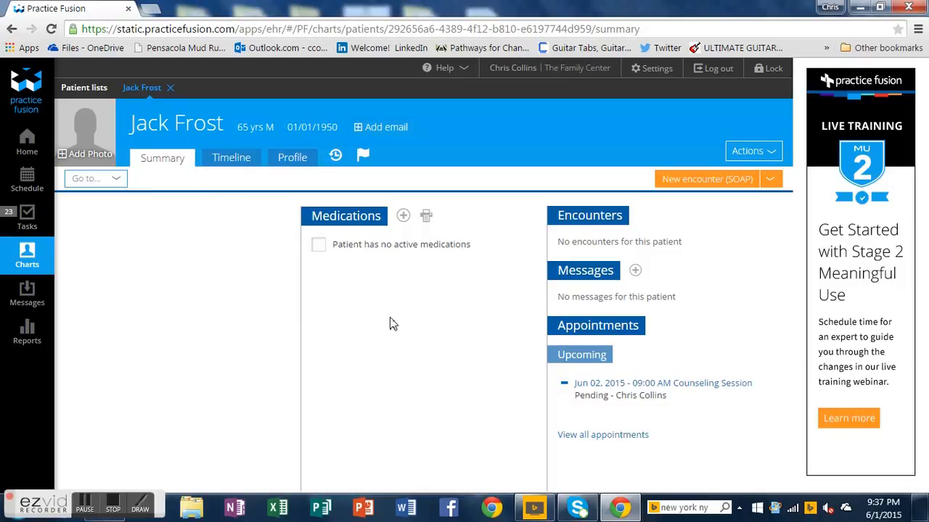
View the patient's timeline and its event type choices, leaving Encounters selected
{"action": "left_click", "coordinate": [227, 163]}
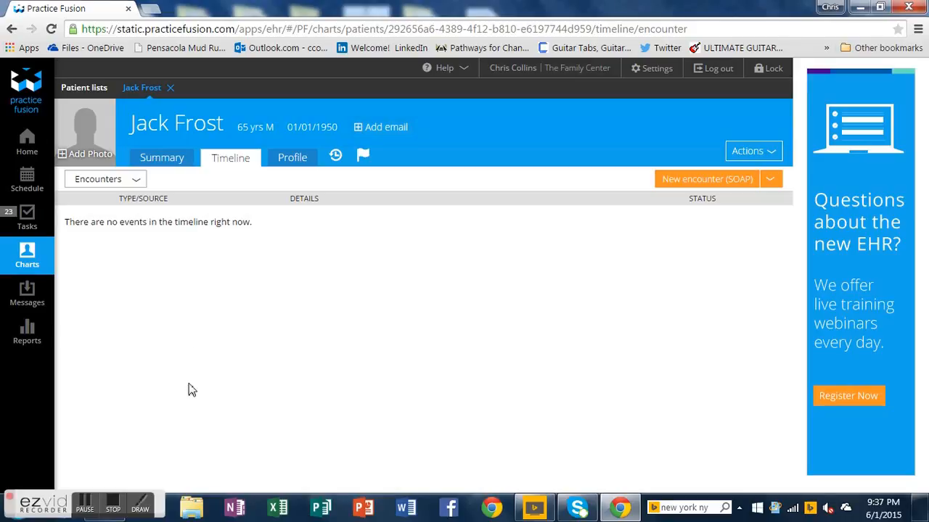
{"action": "left_click", "coordinate": [138, 178]}
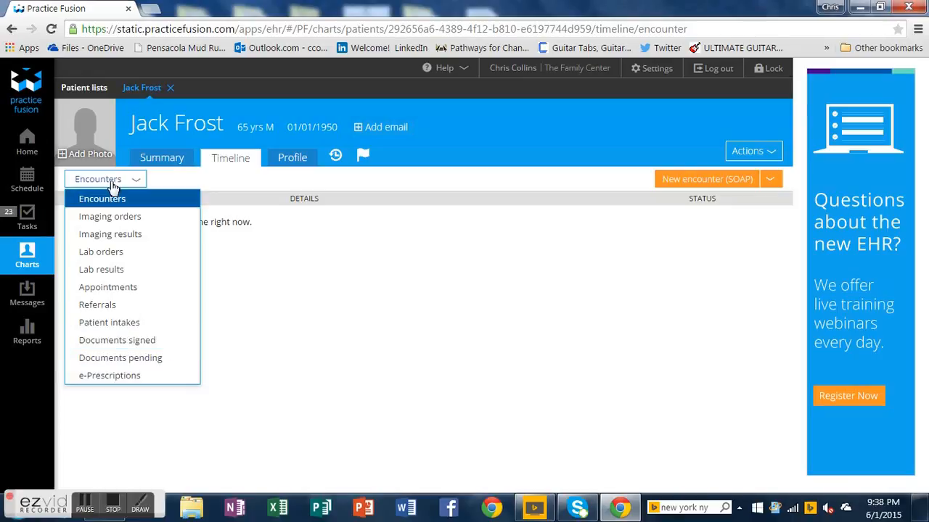
{"action": "left_click", "coordinate": [137, 180]}
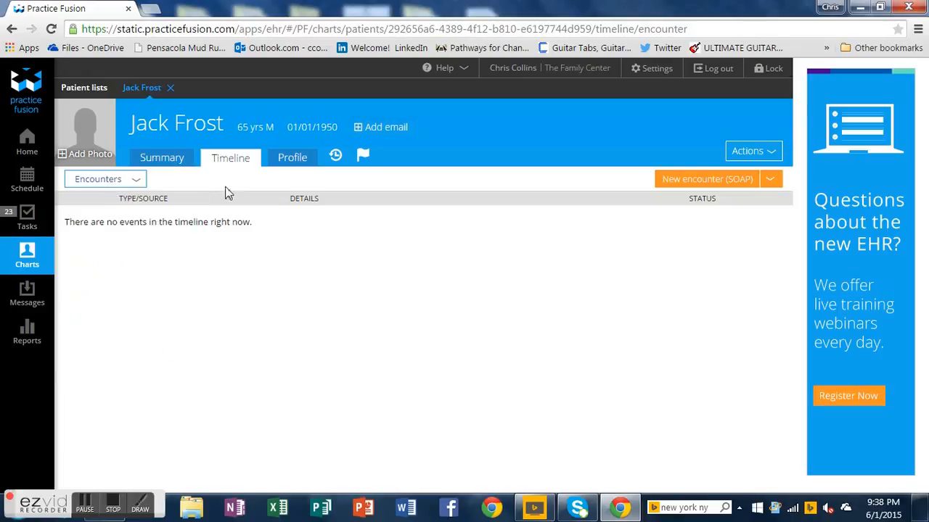
Examine the patient's profile from notes and identifying details through contact, insurance, demographics, next of kin, prescriptions and patient settings
{"action": "left_click", "coordinate": [278, 160]}
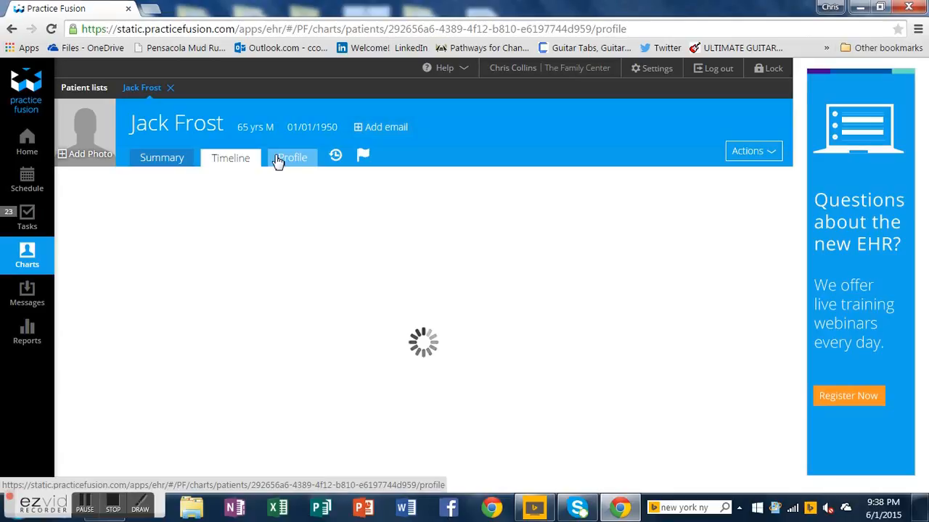
{"action": "scroll", "coordinate": [505, 319], "scroll_direction": "down", "scroll_amount": 2}
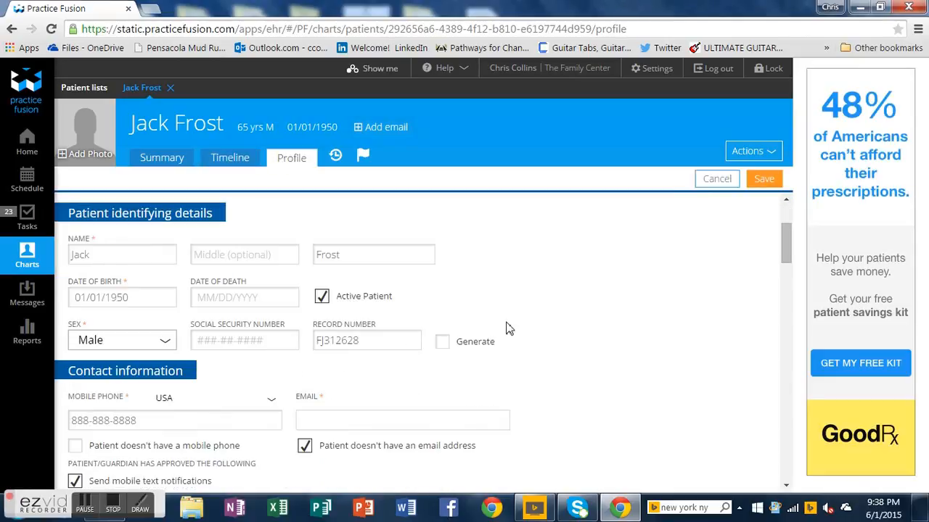
{"action": "scroll", "coordinate": [506, 321], "scroll_direction": "up", "scroll_amount": 2}
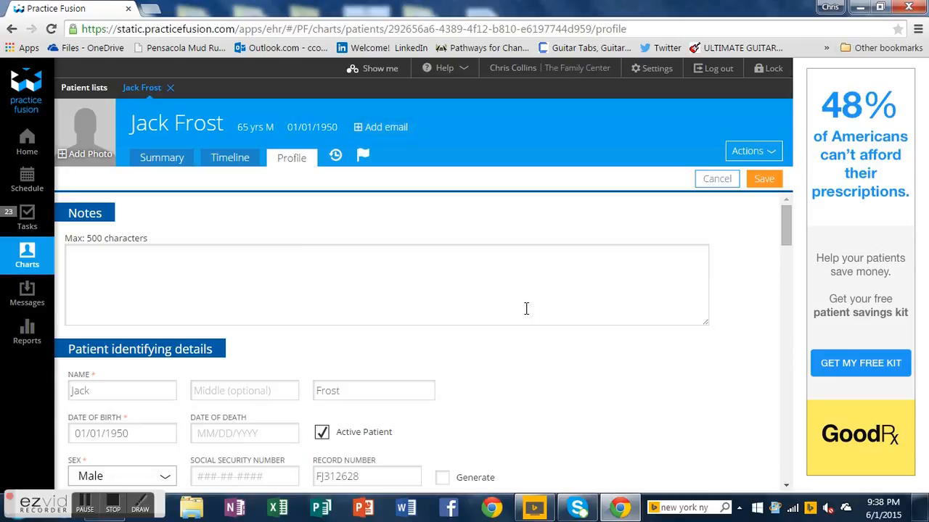
{"action": "scroll", "coordinate": [526, 308], "scroll_direction": "down", "scroll_amount": 2}
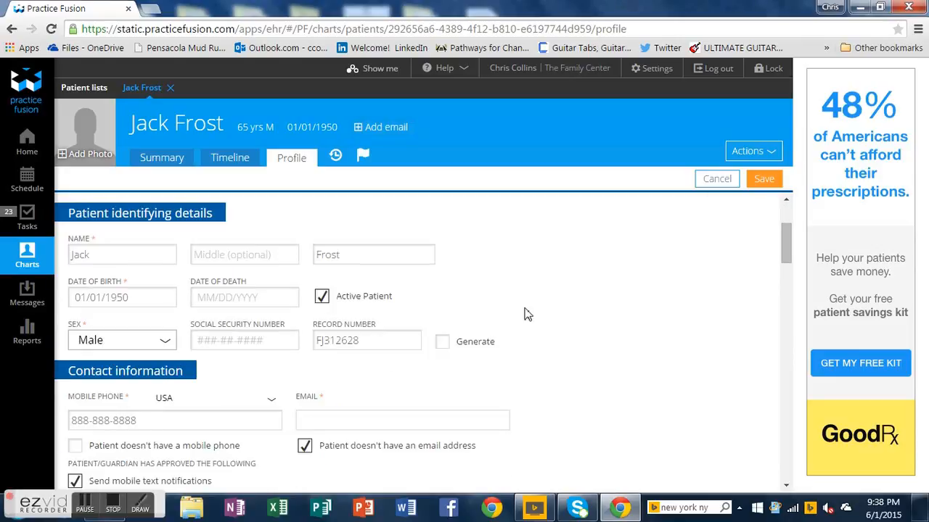
{"action": "scroll", "coordinate": [527, 314], "scroll_direction": "down", "scroll_amount": 2}
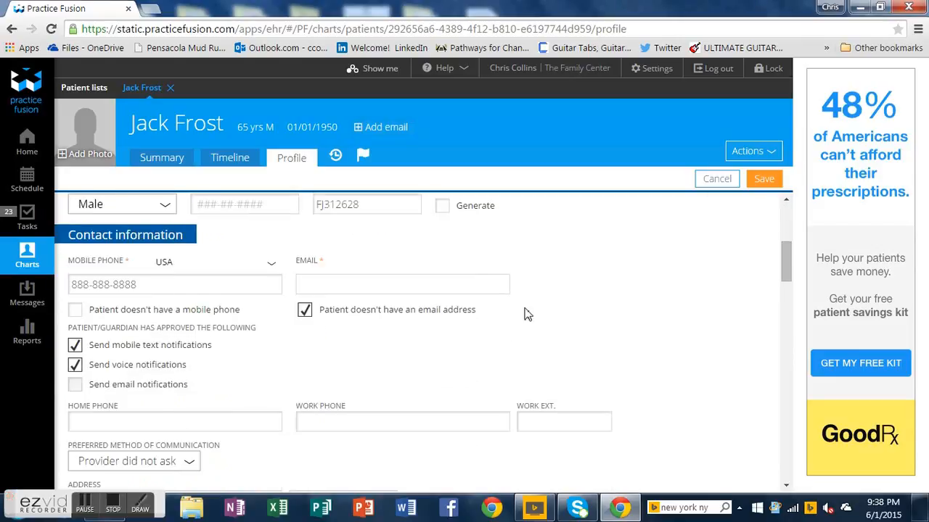
{"action": "scroll", "coordinate": [528, 314], "scroll_direction": "down", "scroll_amount": 2}
{"action": "scroll", "coordinate": [528, 314], "scroll_direction": "down", "scroll_amount": 5}
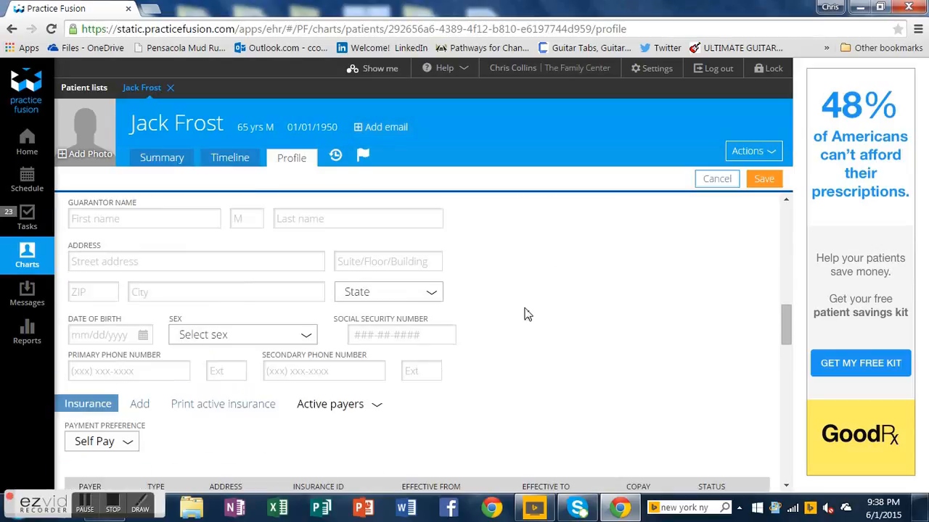
{"action": "scroll", "coordinate": [527, 315], "scroll_direction": "down", "scroll_amount": 3}
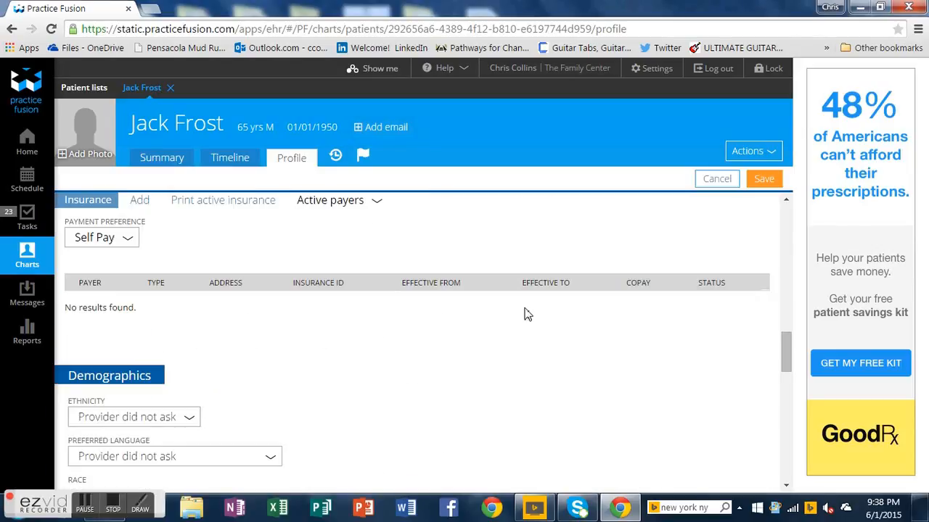
{"action": "scroll", "coordinate": [528, 314], "scroll_direction": "down", "scroll_amount": 5}
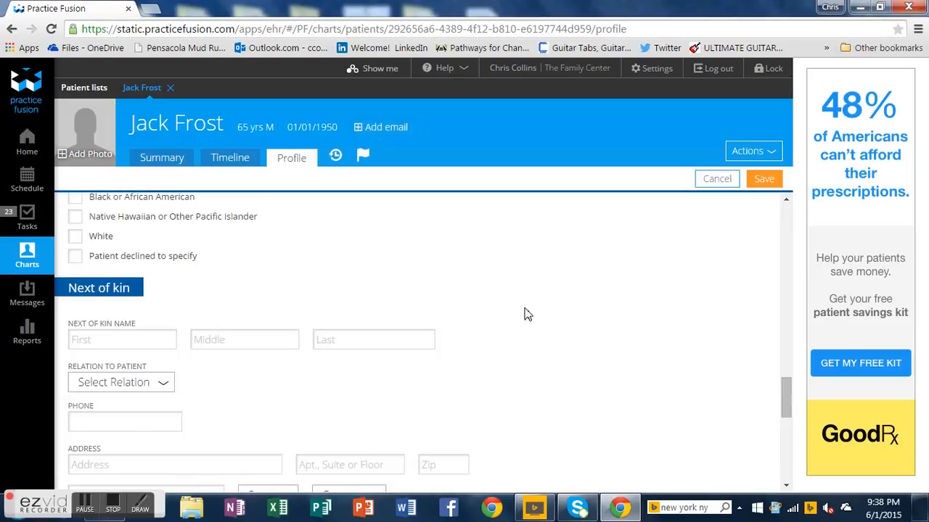
{"action": "scroll", "coordinate": [527, 314], "scroll_direction": "down", "scroll_amount": 2}
{"action": "scroll", "coordinate": [527, 314], "scroll_direction": "down", "scroll_amount": 2}
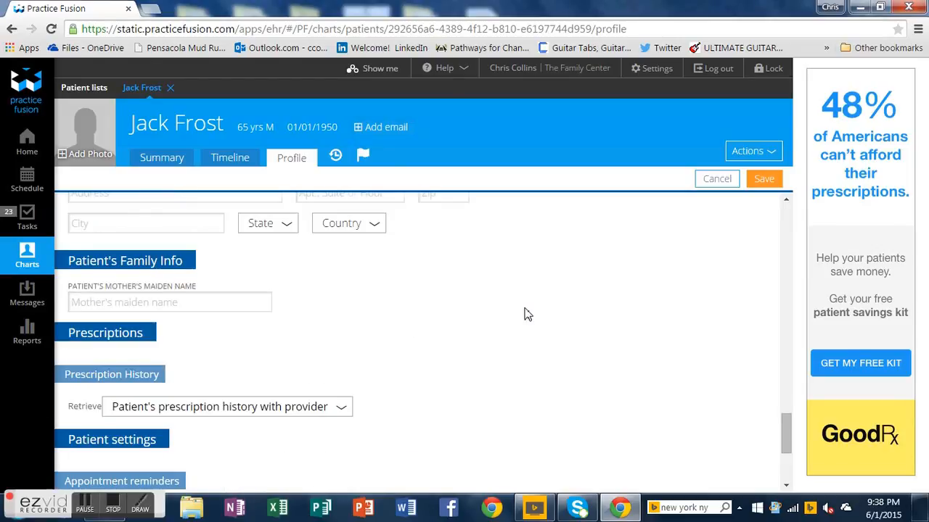
{"action": "scroll", "coordinate": [527, 315], "scroll_direction": "down", "scroll_amount": 1}
{"action": "scroll", "coordinate": [527, 314], "scroll_direction": "down", "scroll_amount": 2}
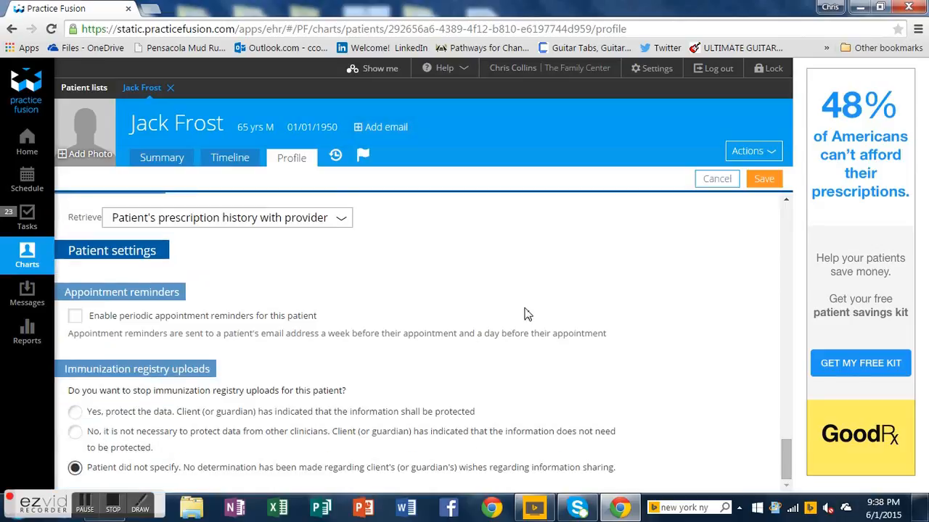
{"action": "scroll", "coordinate": [527, 314], "scroll_direction": "up", "scroll_amount": 2}
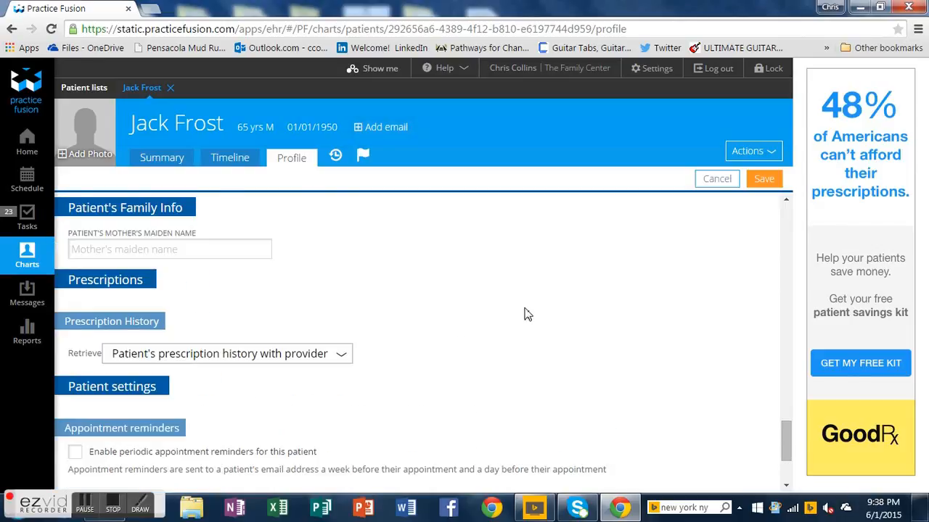
{"action": "scroll", "coordinate": [527, 314], "scroll_direction": "up", "scroll_amount": 8}
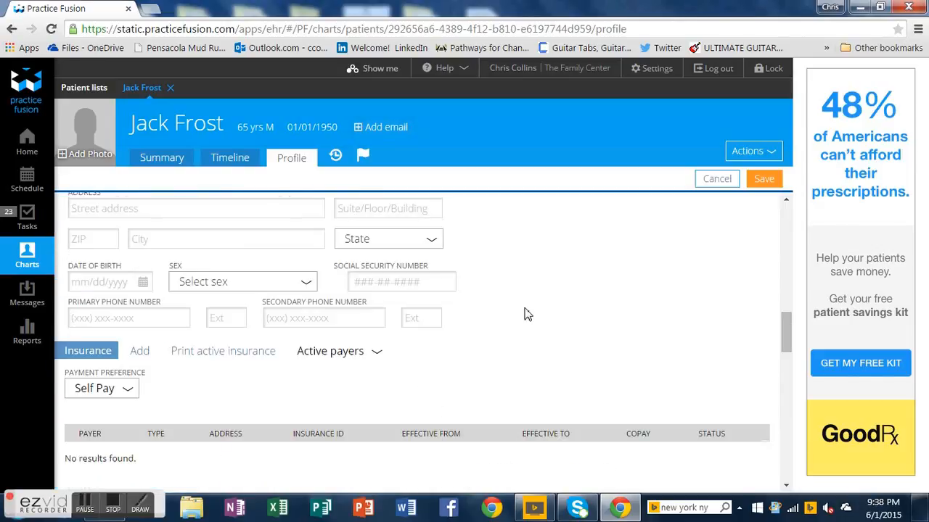
{"action": "scroll", "coordinate": [528, 314], "scroll_direction": "up", "scroll_amount": 2}
{"action": "scroll", "coordinate": [507, 314], "scroll_direction": "up", "scroll_amount": 5}
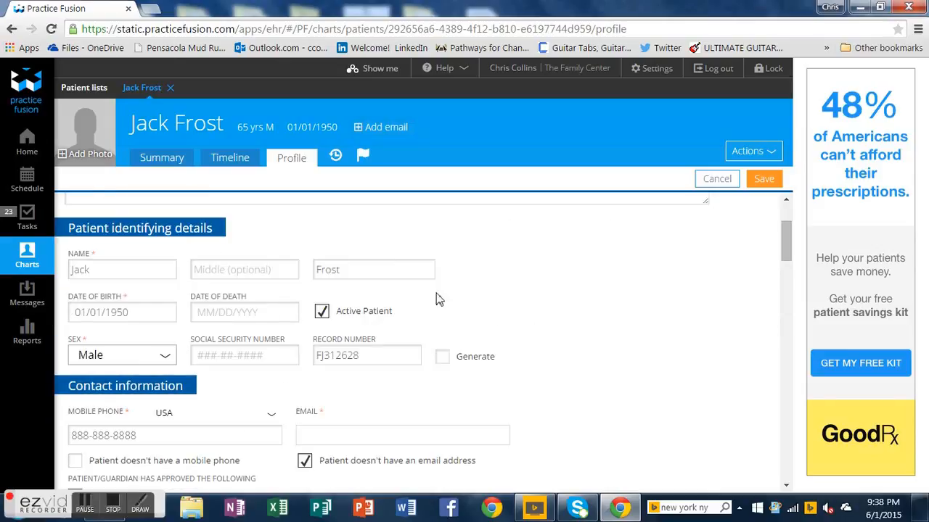
Return to the patient's summary, dismiss the view customization tip, and start a new SOAP encounter
{"action": "left_click", "coordinate": [155, 165]}
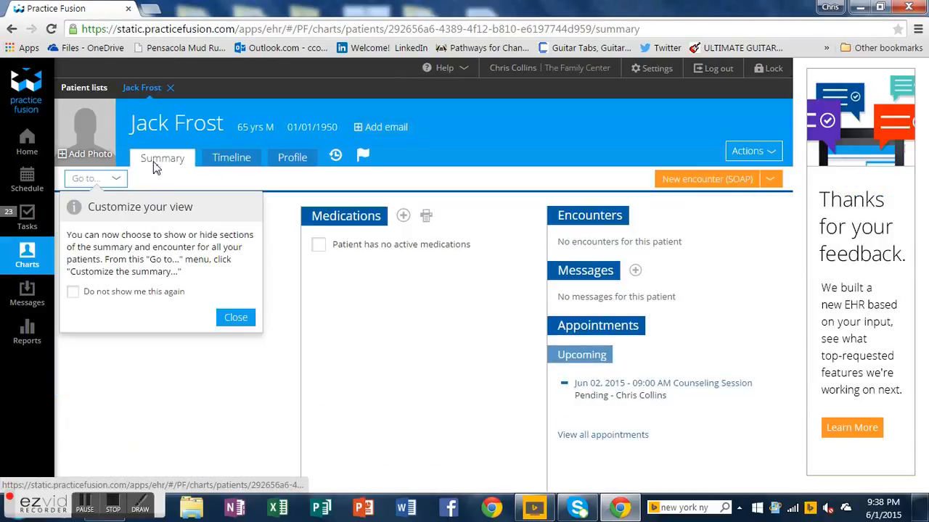
{"action": "left_click", "coordinate": [366, 369]}
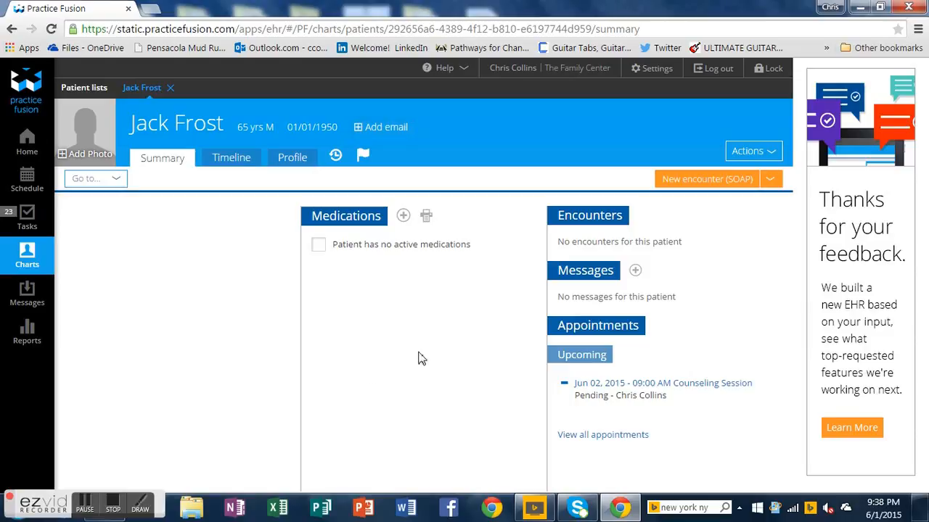
{"action": "left_click", "coordinate": [727, 183]}
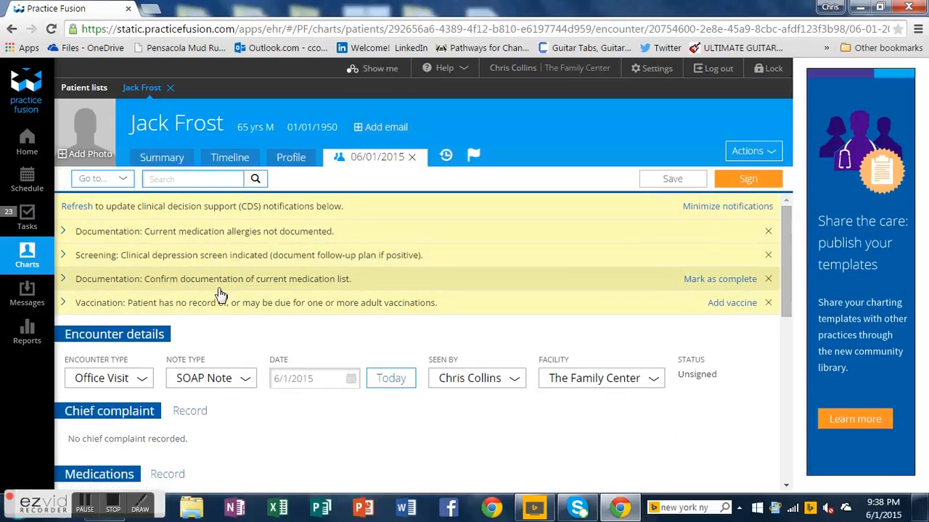
Dismiss all four clinical decision support notifications above the encounter details
{"action": "left_click", "coordinate": [768, 303]}
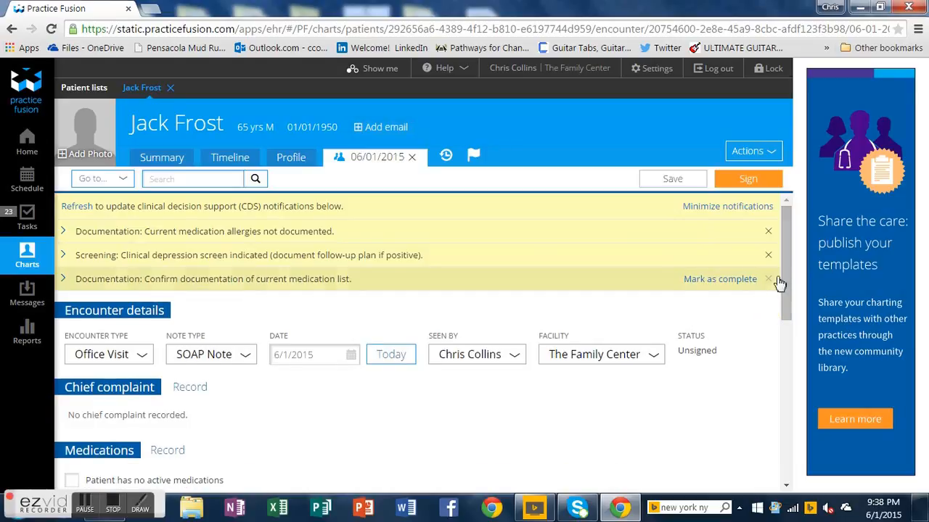
{"action": "left_click", "coordinate": [769, 280]}
{"action": "left_click", "coordinate": [768, 255]}
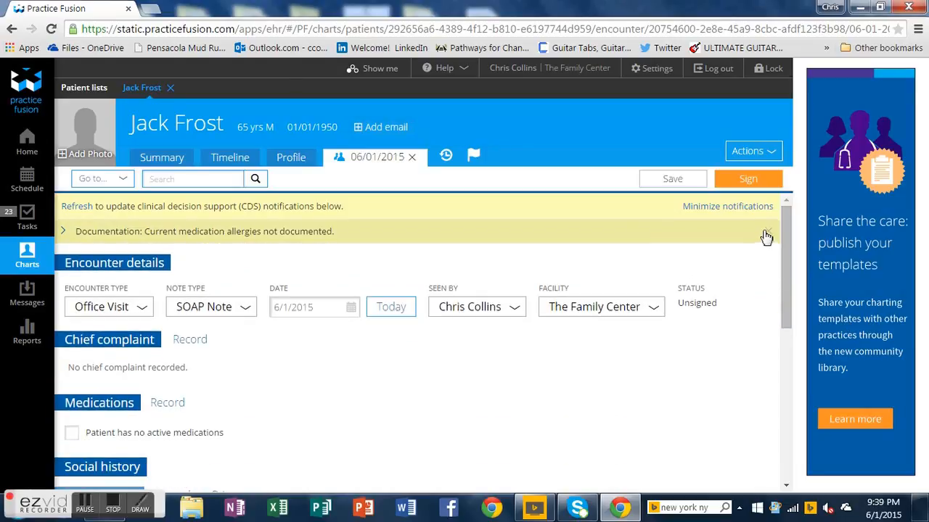
{"action": "left_click", "coordinate": [768, 230]}
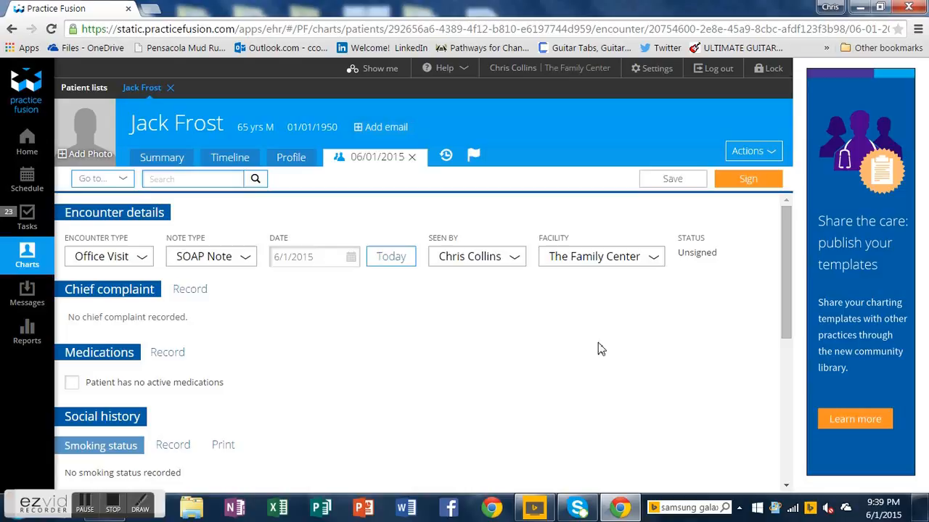
Record "Depression" as the encounter's chief complaint
{"action": "left_click", "coordinate": [192, 290]}
{"action": "type", "text": "Del"}
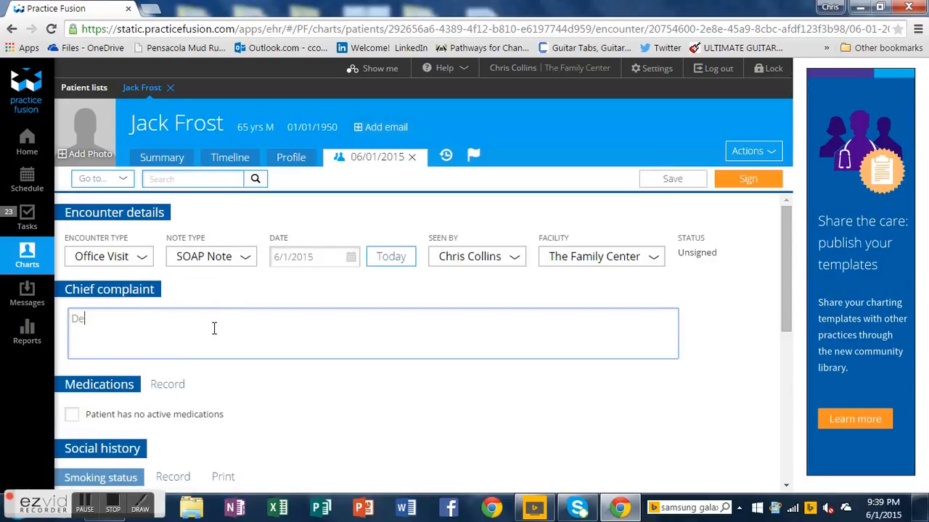
{"action": "key", "text": "BackSpace"}
{"action": "key", "text": "BackSpace"}
{"action": "type", "text": "epression"}
{"action": "left_click", "coordinate": [234, 375]}
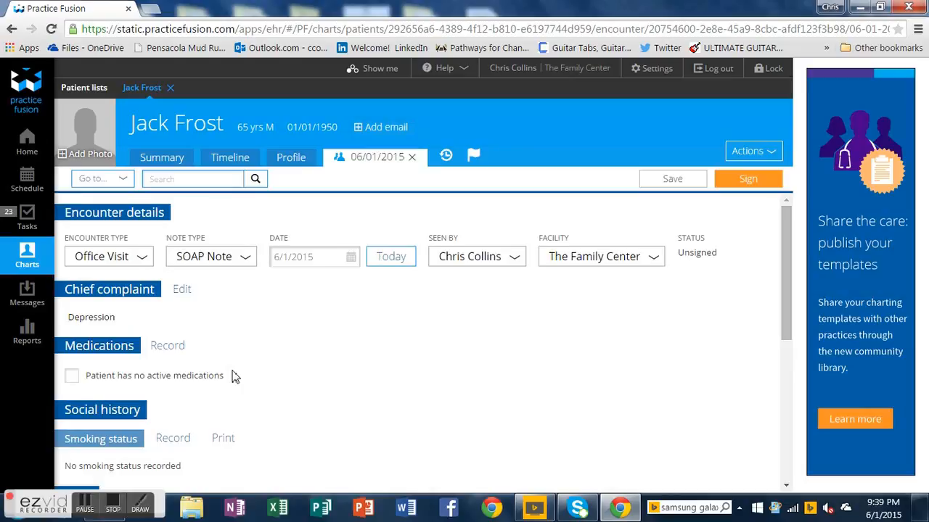
View the encounter's medication recording form and close it without adding a medication
{"action": "left_click", "coordinate": [162, 351]}
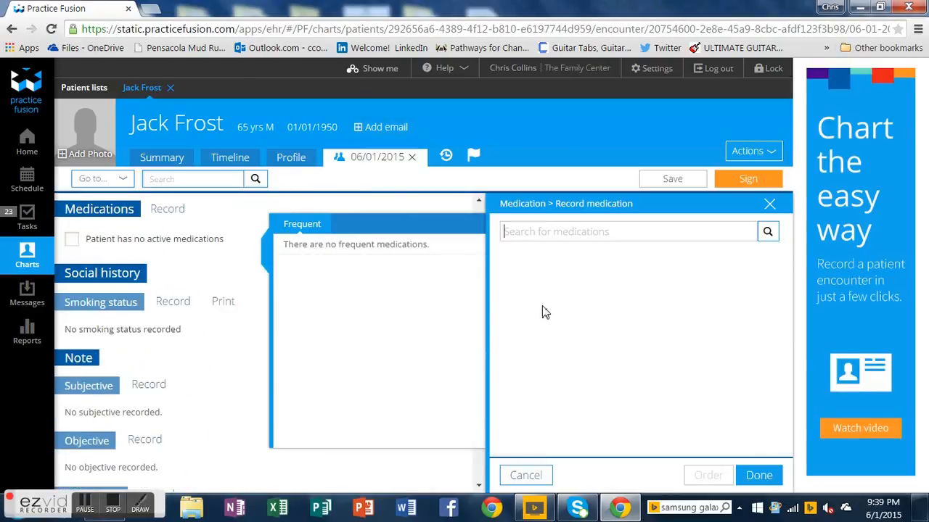
{"action": "left_click", "coordinate": [505, 234]}
{"action": "left_click", "coordinate": [762, 479]}
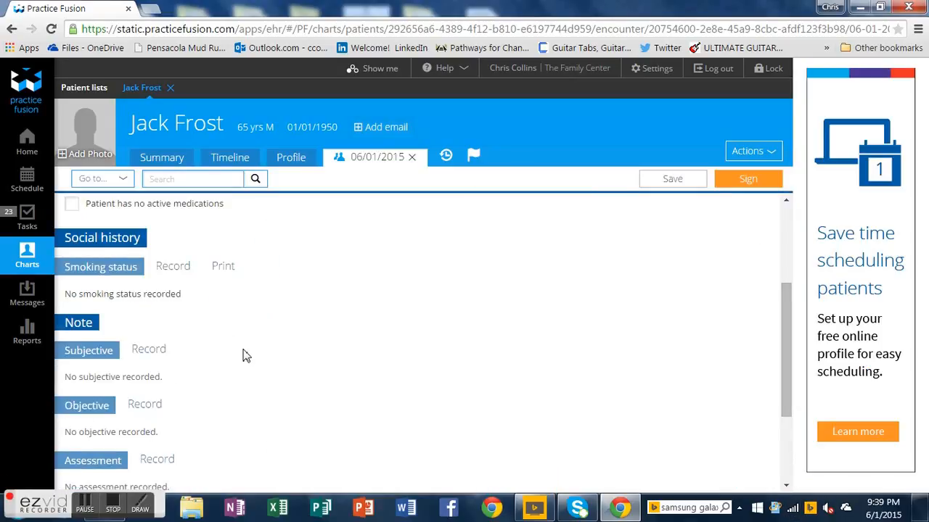
Start the Subjective note, dismiss the rich text tip, and insert the Appearance item from the Individual Progress Note template
{"action": "left_click", "coordinate": [148, 351]}
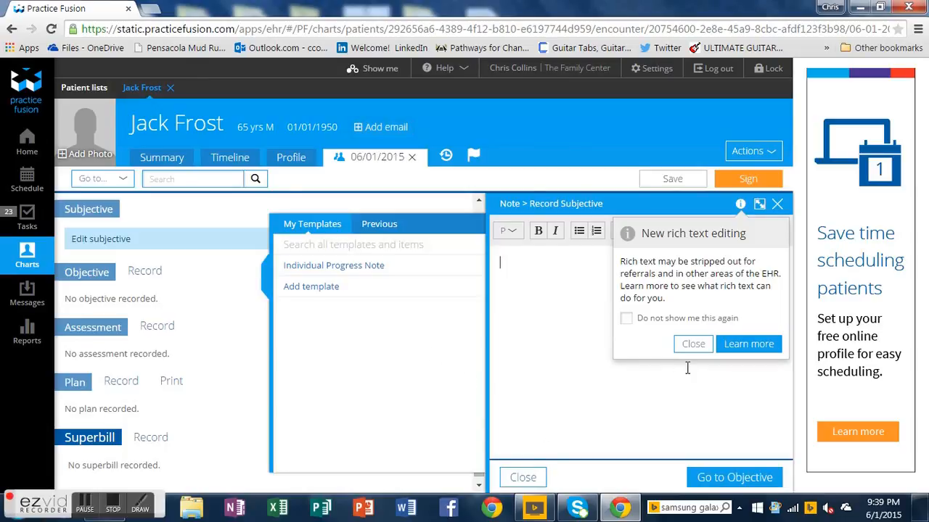
{"action": "left_click", "coordinate": [695, 346]}
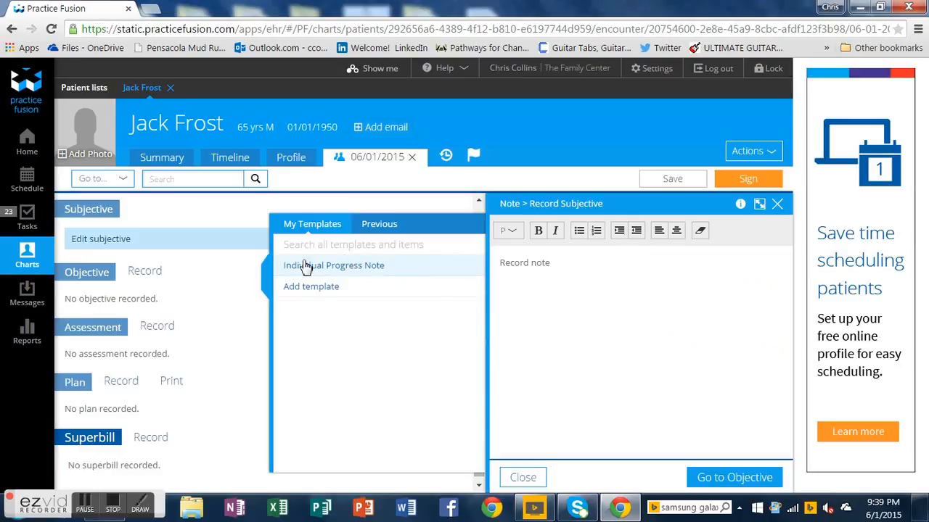
{"action": "left_click", "coordinate": [364, 269]}
{"action": "mouse_move", "coordinate": [364, 276]}
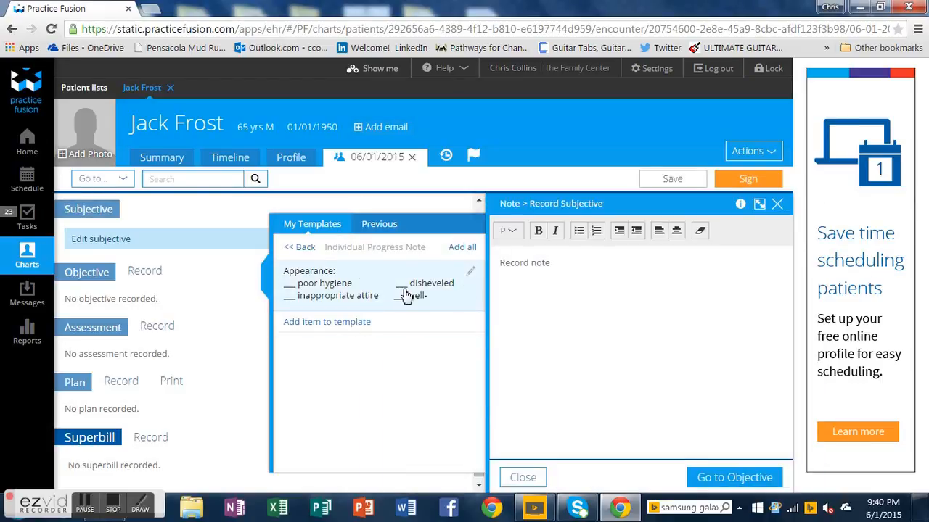
{"action": "left_click", "coordinate": [379, 290]}
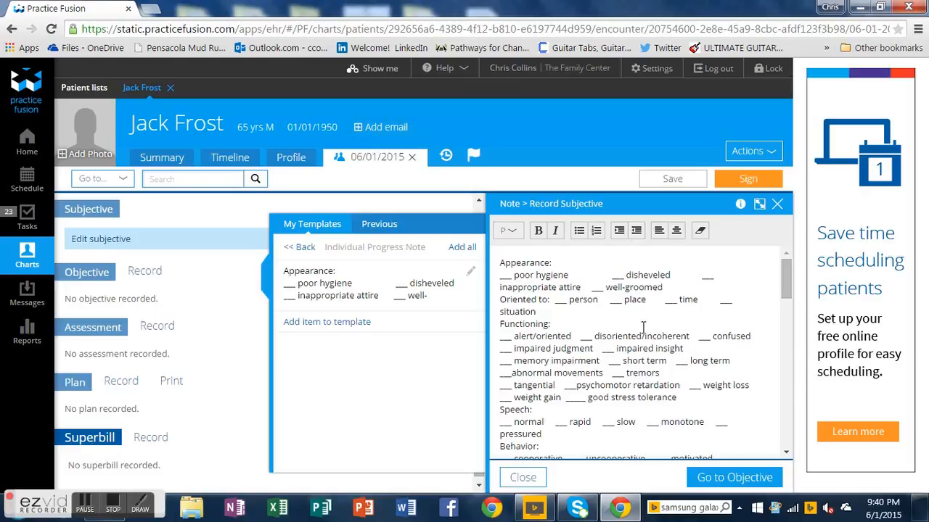
Mark "judgment intact" with an X under Daily Patterns in the Subjective note and look over the other checklist items
{"action": "scroll", "coordinate": [643, 328], "scroll_direction": "down", "scroll_amount": 15}
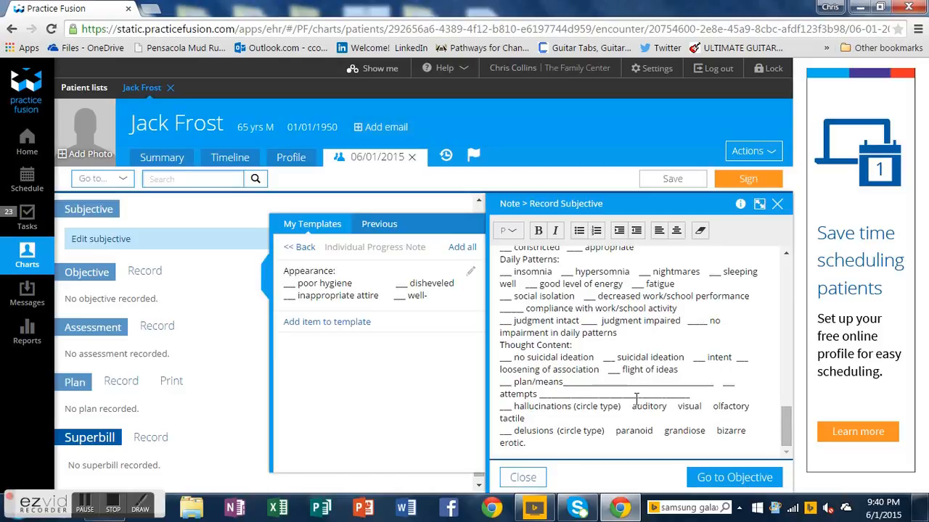
{"action": "type", "text": "X"}
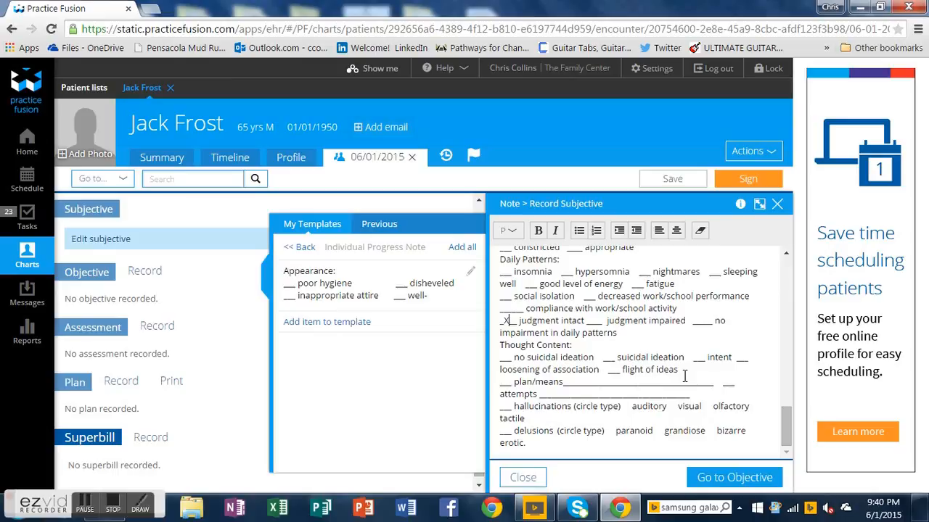
{"action": "scroll", "coordinate": [684, 375], "scroll_direction": "up", "scroll_amount": 5}
{"action": "scroll", "coordinate": [580, 330], "scroll_direction": "up", "scroll_amount": 5}
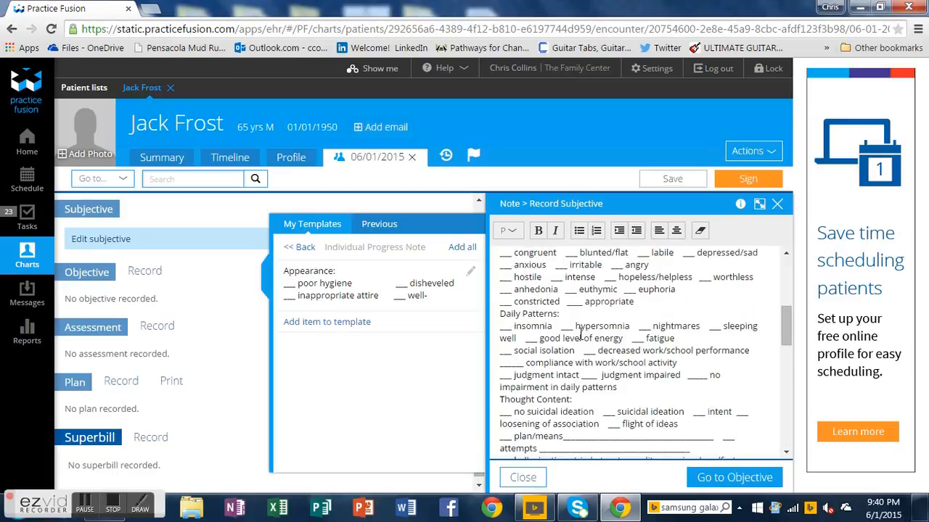
{"action": "scroll", "coordinate": [580, 330], "scroll_direction": "up", "scroll_amount": 3}
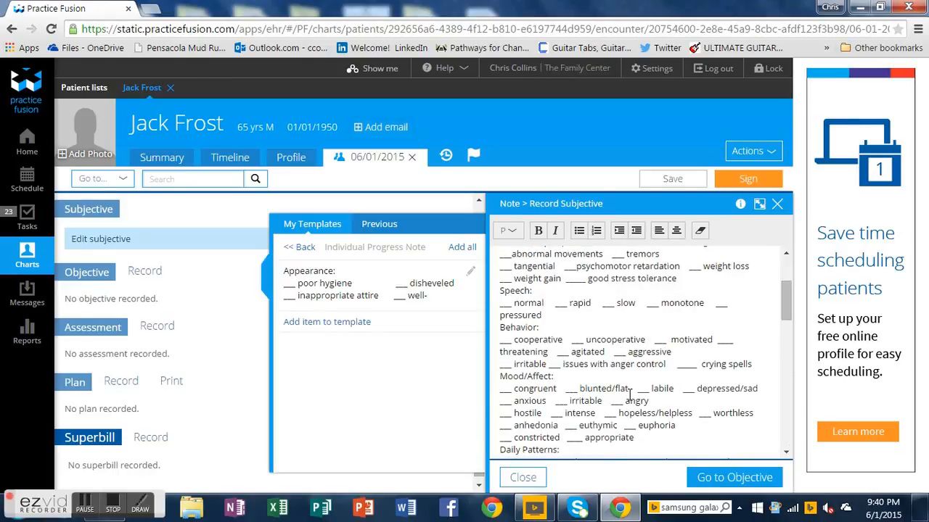
{"action": "scroll", "coordinate": [687, 410], "scroll_direction": "down", "scroll_amount": 2}
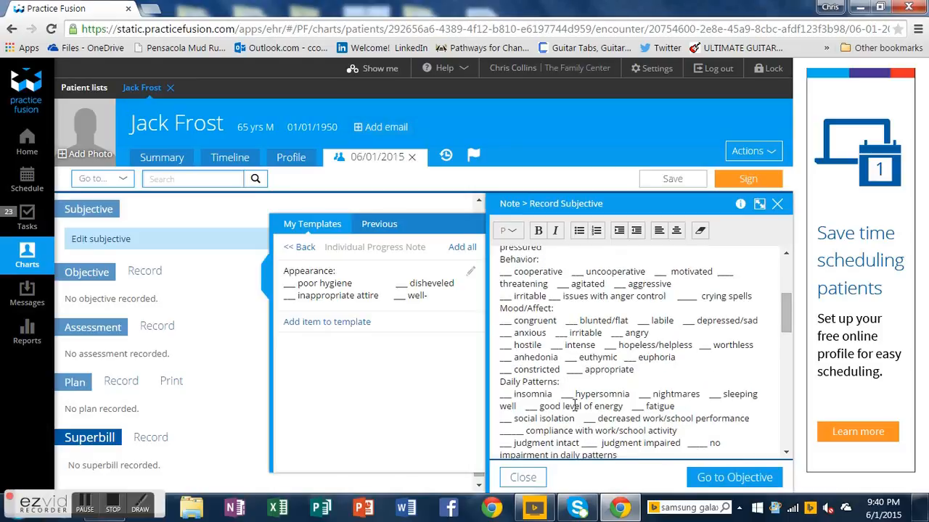
{"action": "scroll", "coordinate": [661, 402], "scroll_direction": "down", "scroll_amount": 2}
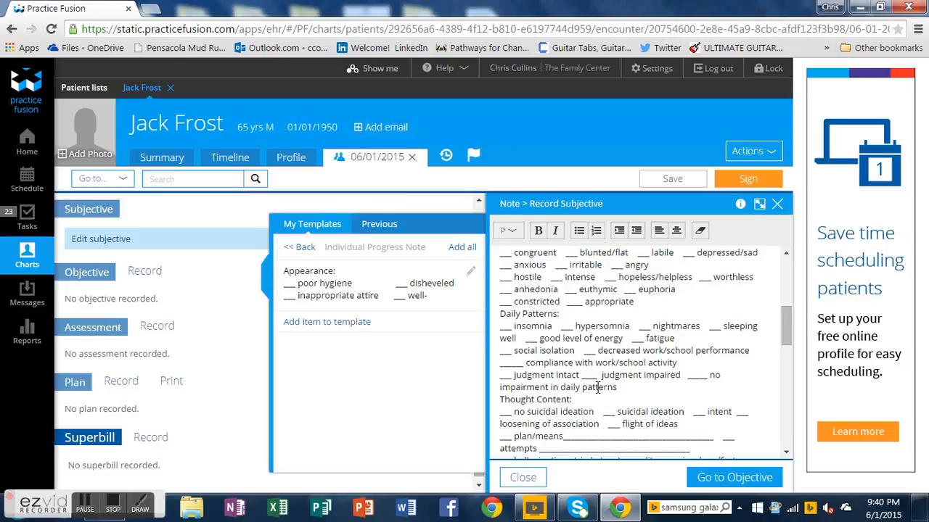
Add a "Subjective" heading after a blank line at the end of the inserted checklist
{"action": "scroll", "coordinate": [598, 388], "scroll_direction": "down", "scroll_amount": 8}
{"action": "left_click", "coordinate": [563, 446]}
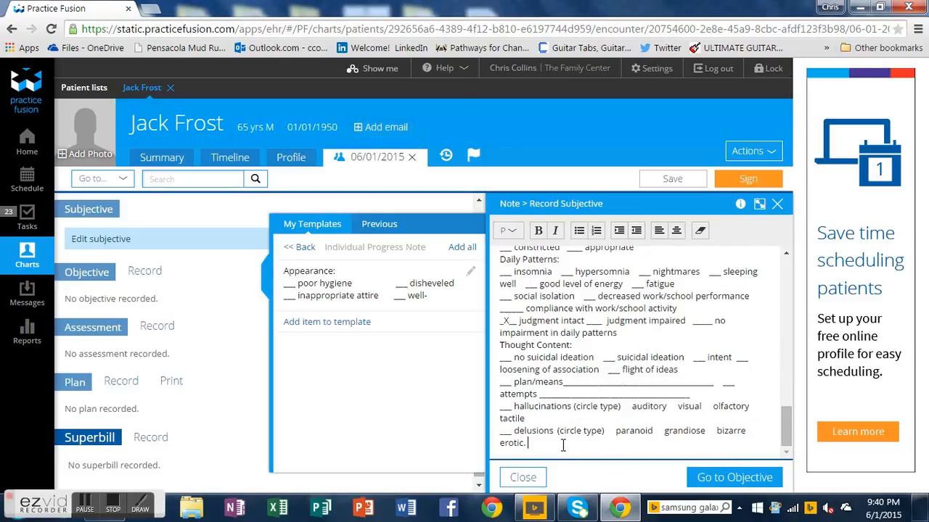
{"action": "key", "text": "Return"}
{"action": "key", "text": "Return"}
{"action": "type", "text": "Pr"}
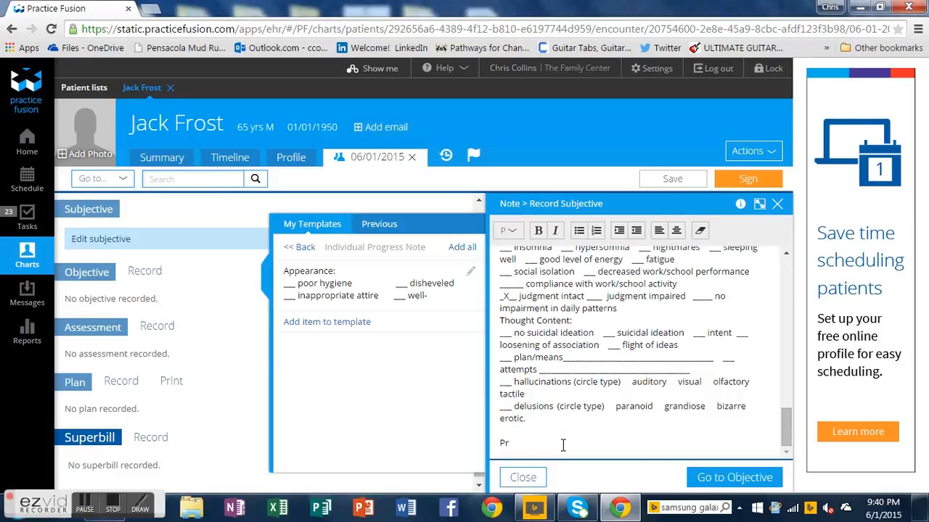
{"action": "key", "text": "BackSpace"}
{"action": "key", "text": "BackSpace"}
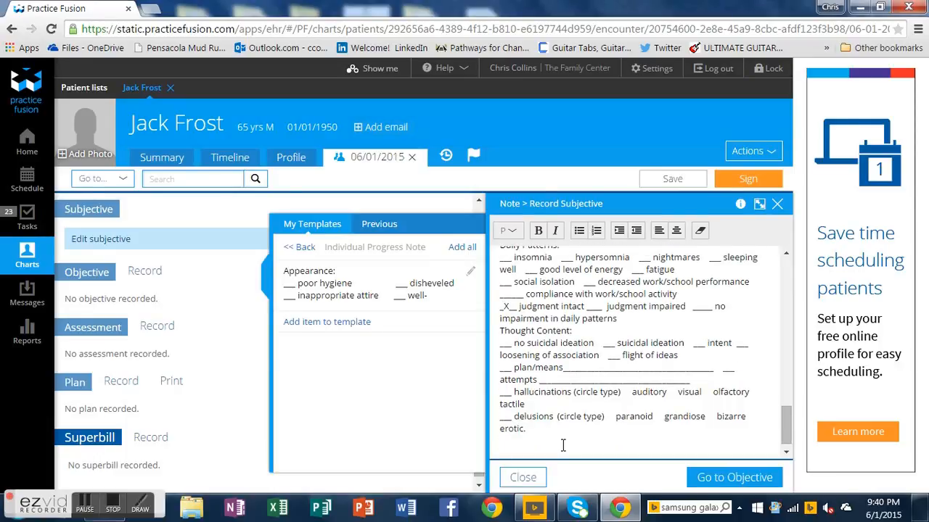
{"action": "type", "text": "Subjective"}
{"action": "key", "text": "Return"}
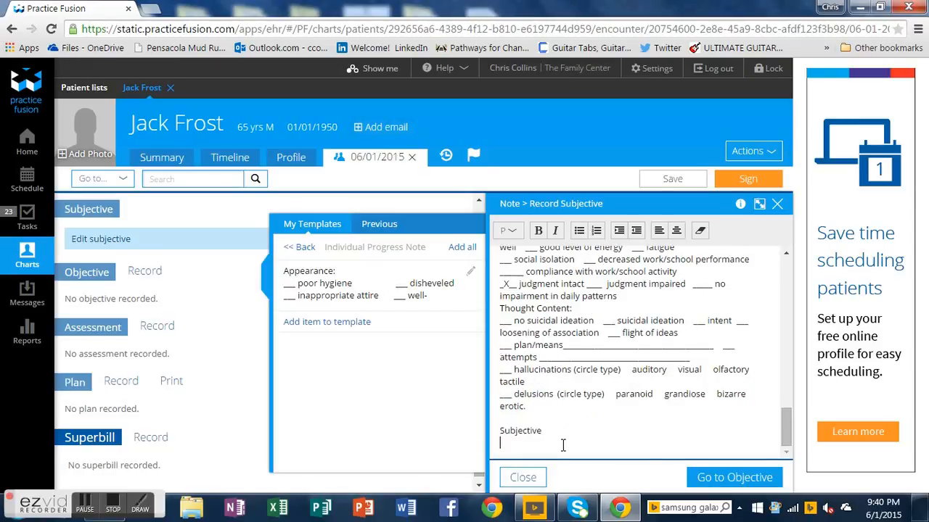
Write "Was a good client." beneath the Subjective heading
{"action": "type", "text": "Was a g"}
{"action": "key", "text": "BackSpace"}
{"action": "type", "text": "good client"}
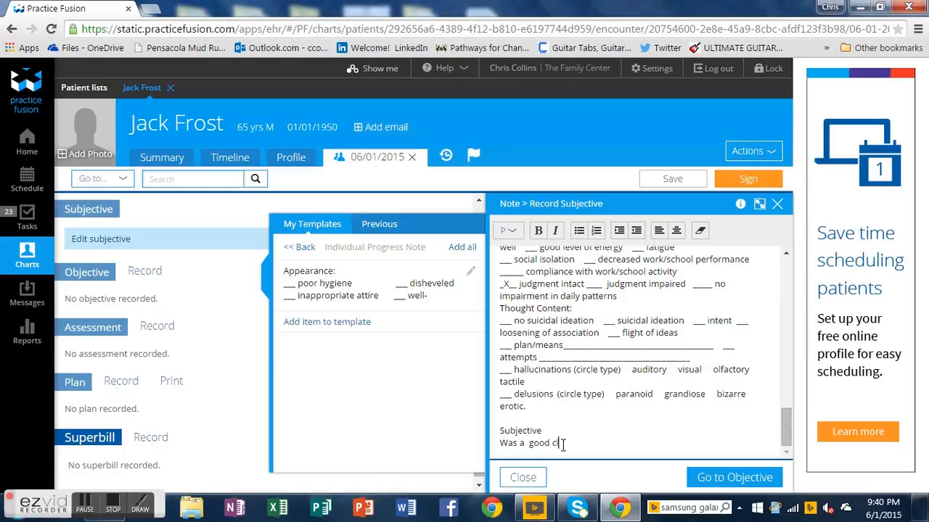
{"action": "key", "text": "BackSpace"}
{"action": "key", "text": "BackSpace"}
{"action": "key", "text": "BackSpace"}
{"action": "key", "text": "BackSpace"}
{"action": "key", "text": "BackSpace"}
{"action": "type", "text": "lient."}
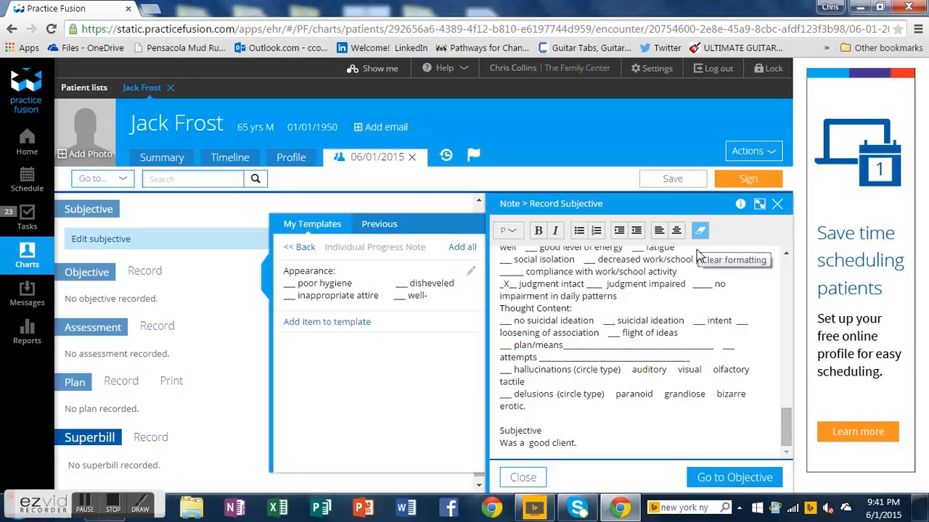
Go through the Objective, Assessment and Plan notes, leaving each one empty, and finish the note
{"action": "left_click", "coordinate": [710, 484]}
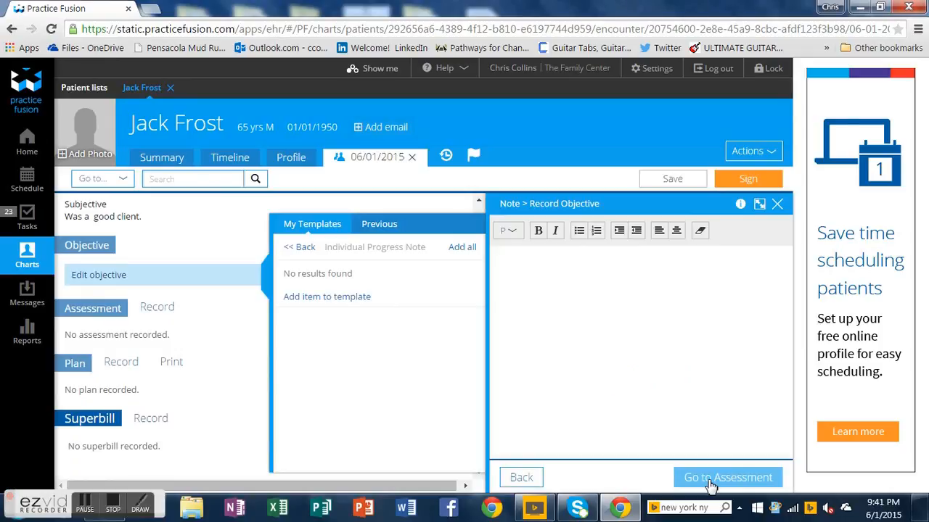
{"action": "left_click", "coordinate": [710, 485]}
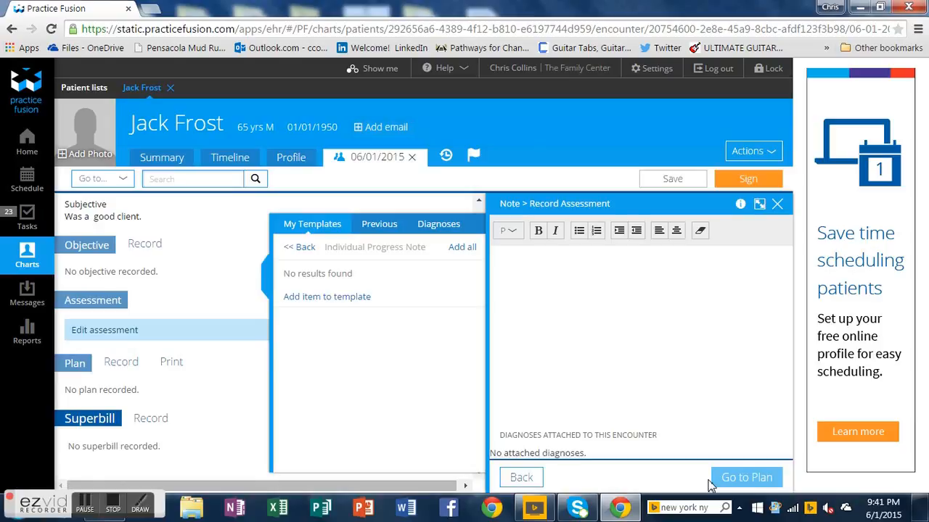
{"action": "left_click", "coordinate": [722, 484]}
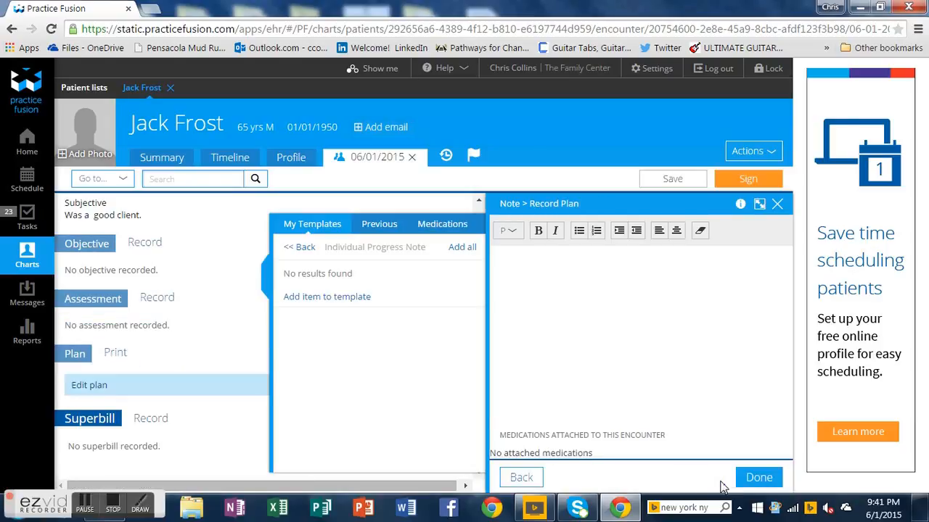
{"action": "left_click", "coordinate": [745, 483]}
View the encounter's superbill form and leave it, discarding the changes
{"action": "left_click", "coordinate": [150, 432]}
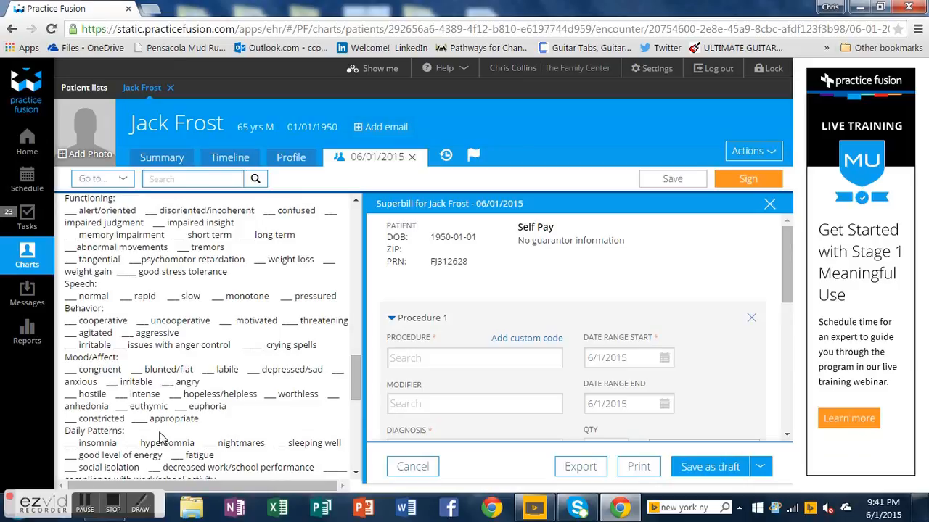
{"action": "left_click", "coordinate": [422, 468]}
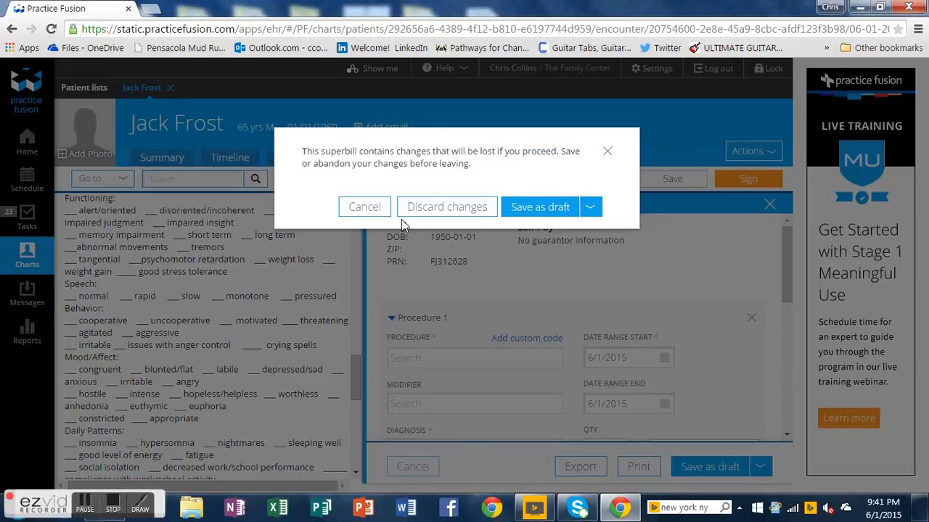
{"action": "left_click", "coordinate": [445, 209]}
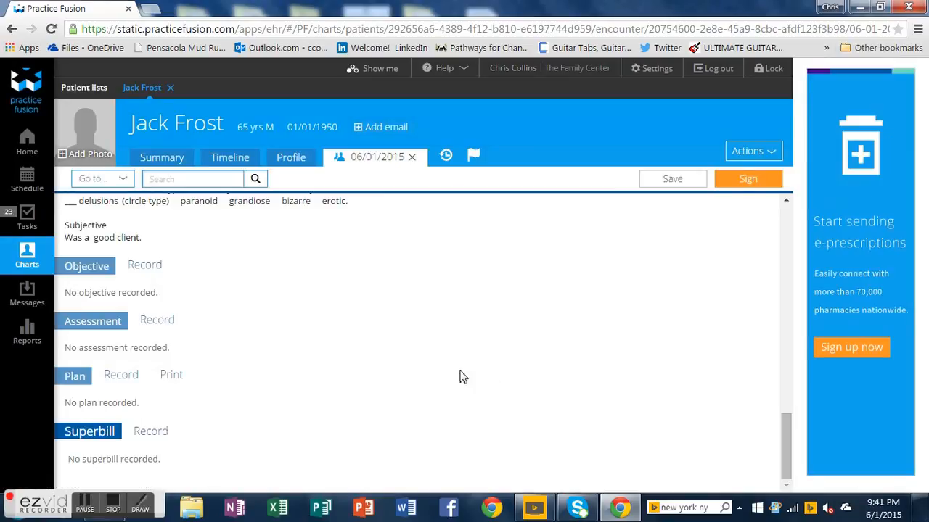
Review the recorded note, open the print view of the encounter, and look through the whole document
{"action": "scroll", "coordinate": [463, 377], "scroll_direction": "up", "scroll_amount": 7}
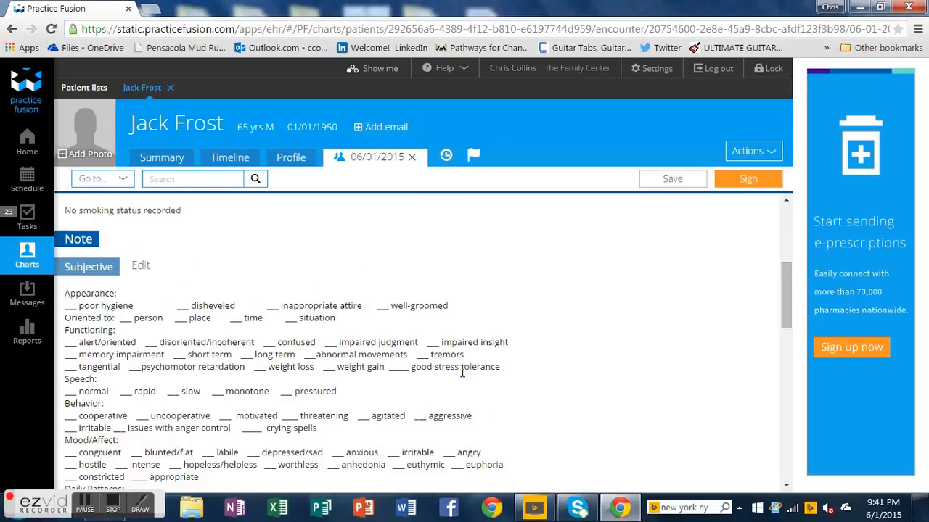
{"action": "scroll", "coordinate": [461, 373], "scroll_direction": "down", "scroll_amount": 3}
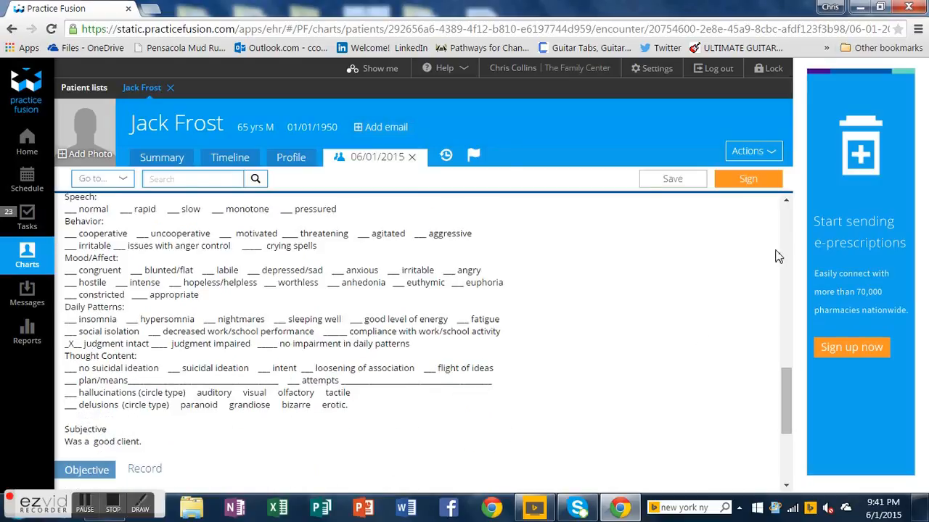
{"action": "left_click", "coordinate": [774, 151]}
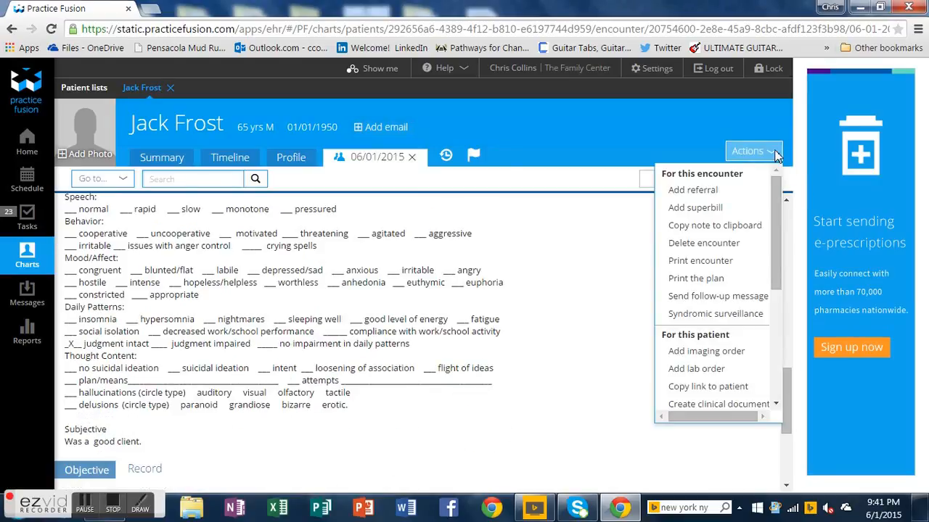
{"action": "left_click", "coordinate": [718, 262]}
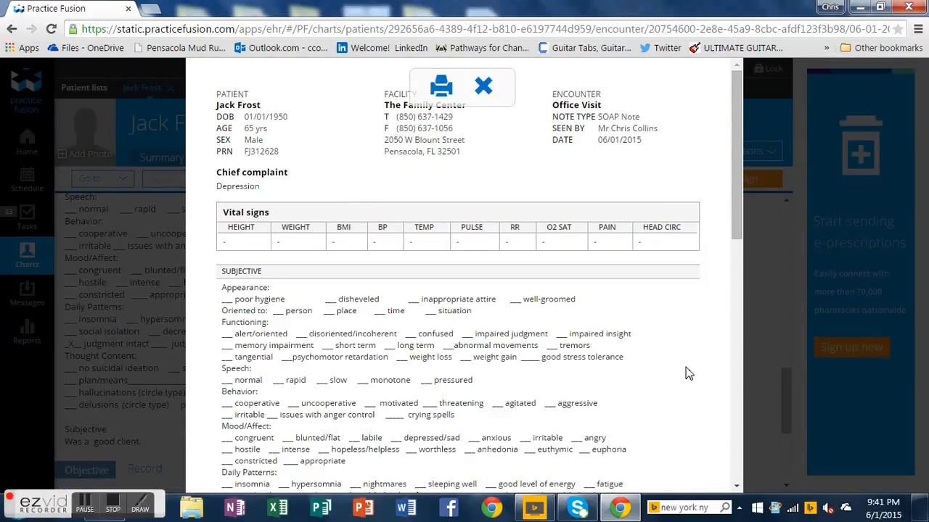
{"action": "scroll", "coordinate": [688, 374], "scroll_direction": "down", "scroll_amount": 10}
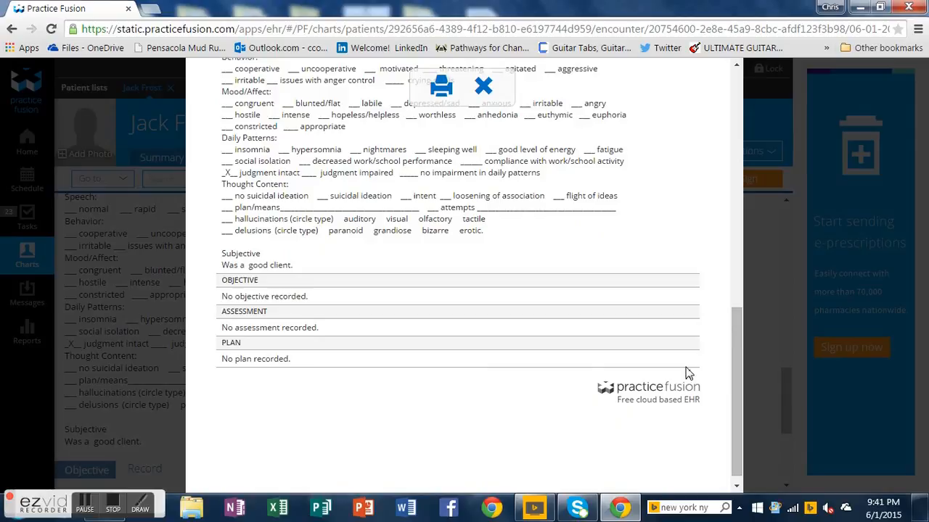
{"action": "scroll", "coordinate": [689, 374], "scroll_direction": "up", "scroll_amount": 10}
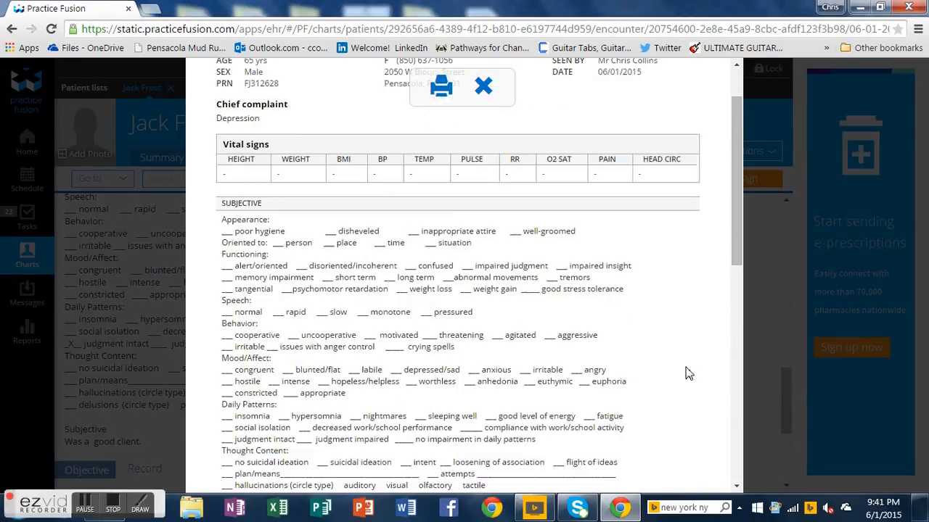
Reread the encounter's print preview from the patient details through the Plan section, close it, and return to the encounter details
{"action": "scroll", "coordinate": [689, 373], "scroll_direction": "down", "scroll_amount": 1}
{"action": "scroll", "coordinate": [688, 374], "scroll_direction": "up", "scroll_amount": 2}
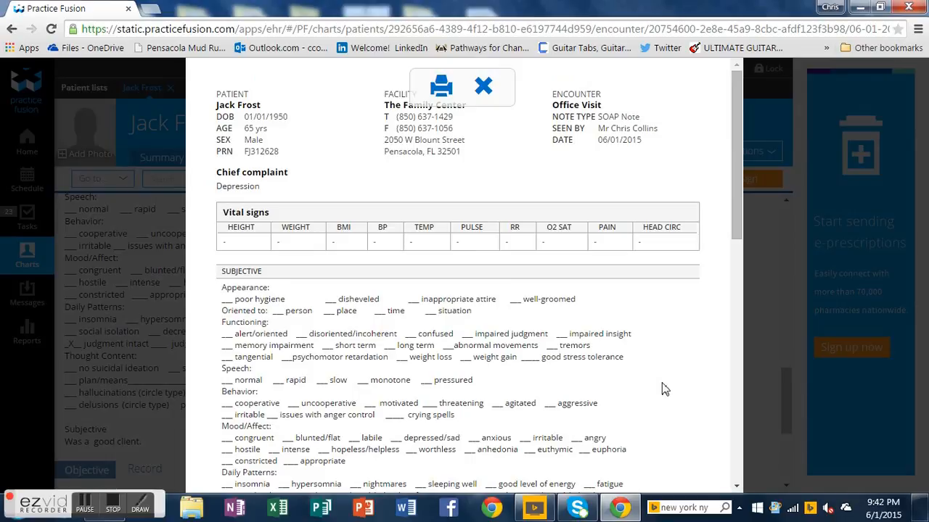
{"action": "scroll", "coordinate": [661, 390], "scroll_direction": "down", "scroll_amount": 3}
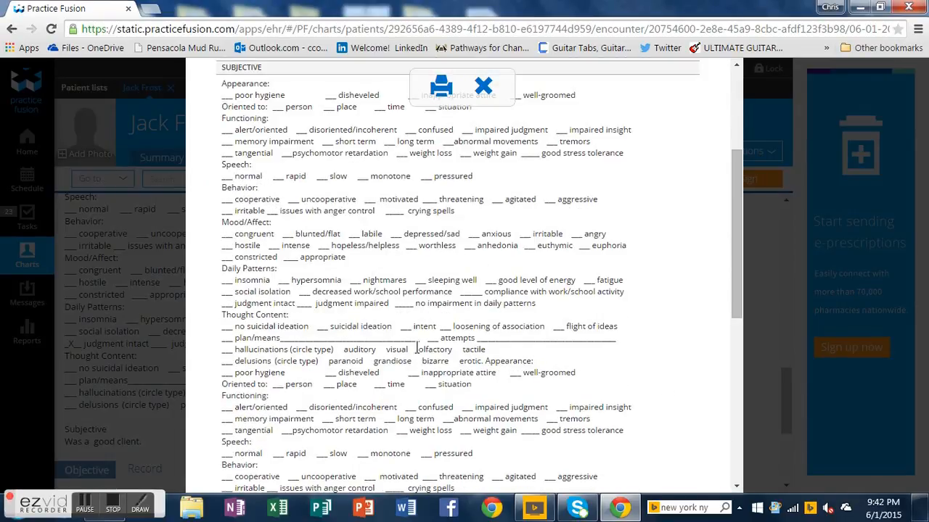
{"action": "scroll", "coordinate": [657, 374], "scroll_direction": "down", "scroll_amount": 5}
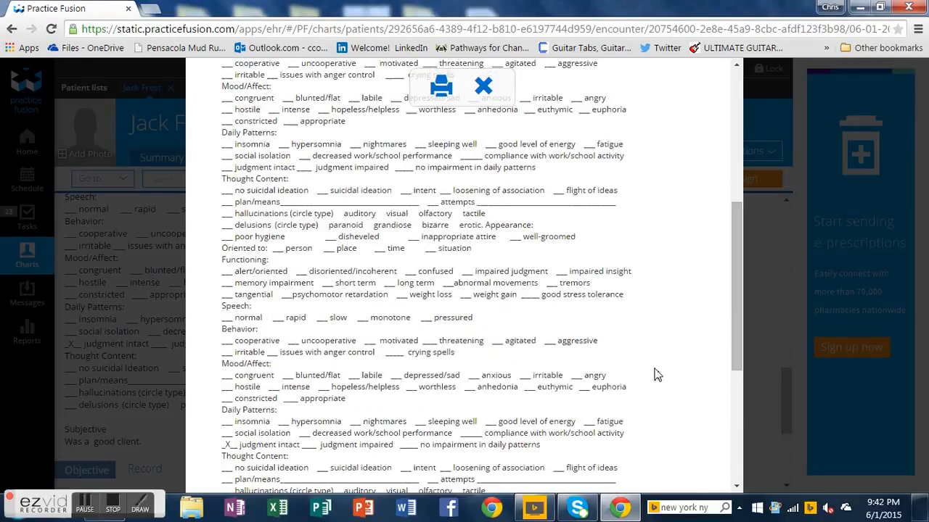
{"action": "scroll", "coordinate": [655, 374], "scroll_direction": "up", "scroll_amount": 4}
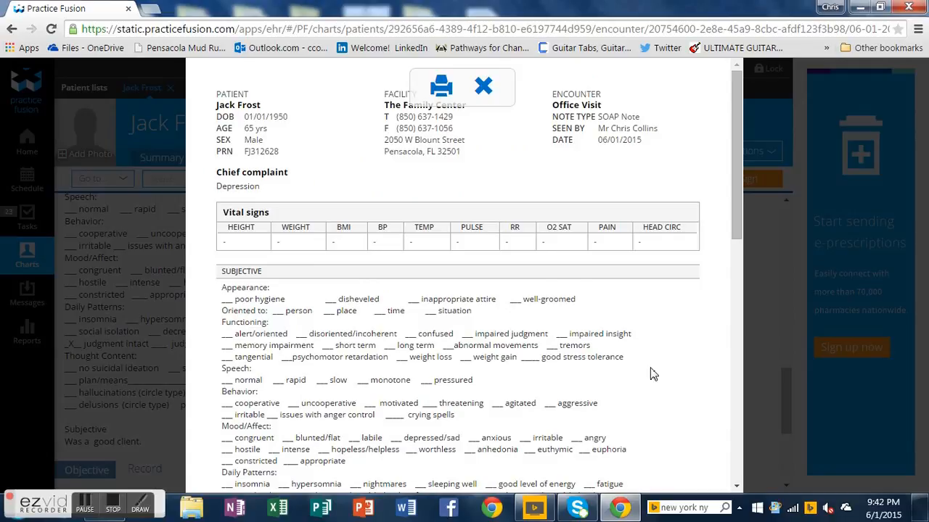
{"action": "scroll", "coordinate": [651, 374], "scroll_direction": "down", "scroll_amount": 5}
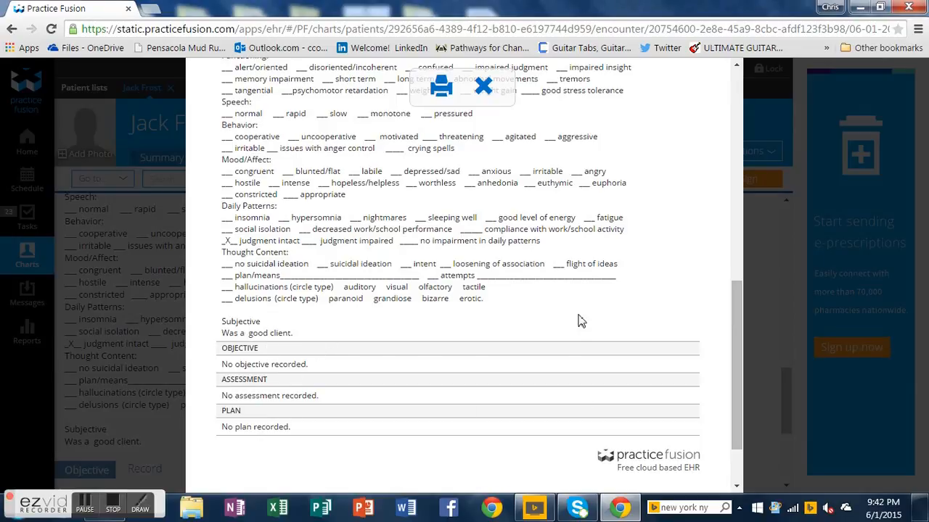
{"action": "scroll", "coordinate": [581, 322], "scroll_direction": "up", "scroll_amount": 7}
{"action": "left_click", "coordinate": [484, 85]}
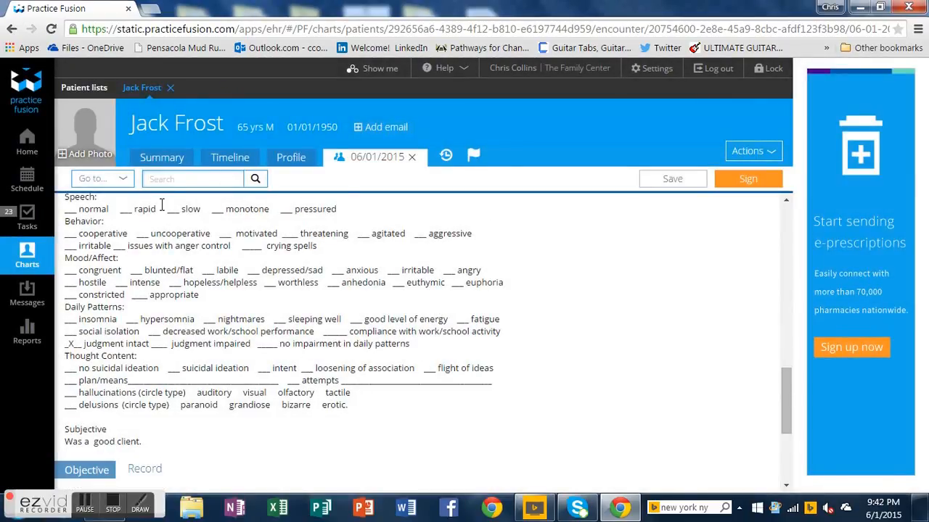
{"action": "scroll", "coordinate": [614, 343], "scroll_direction": "down", "scroll_amount": 3}
{"action": "scroll", "coordinate": [613, 342], "scroll_direction": "up", "scroll_amount": 15}
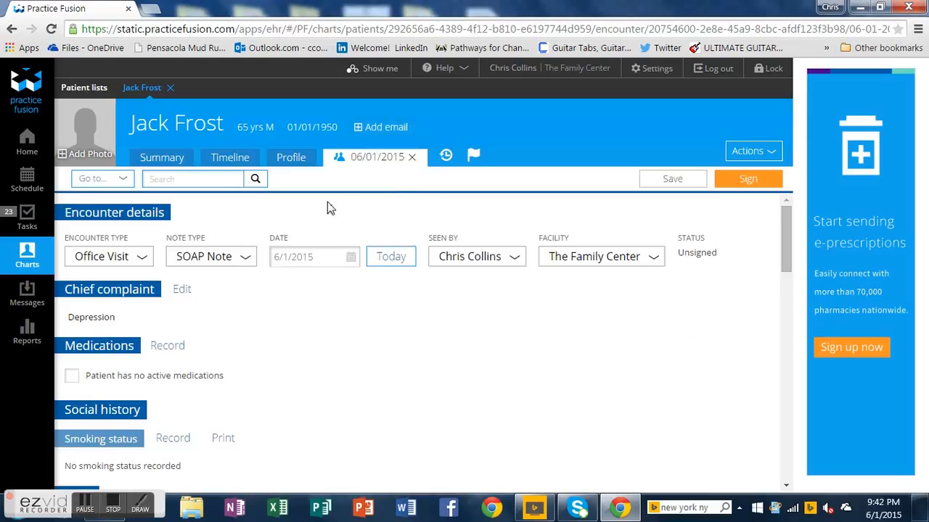
View the practice's task list, return to the patient's chart, and reopen the 06/01/2015 office visit from the chart summary
{"action": "left_click", "coordinate": [24, 217]}
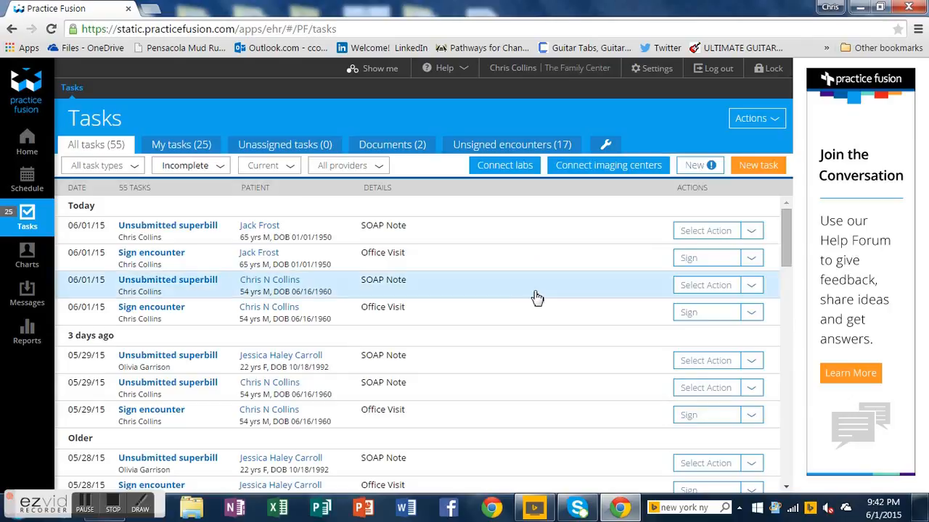
{"action": "left_click", "coordinate": [36, 258]}
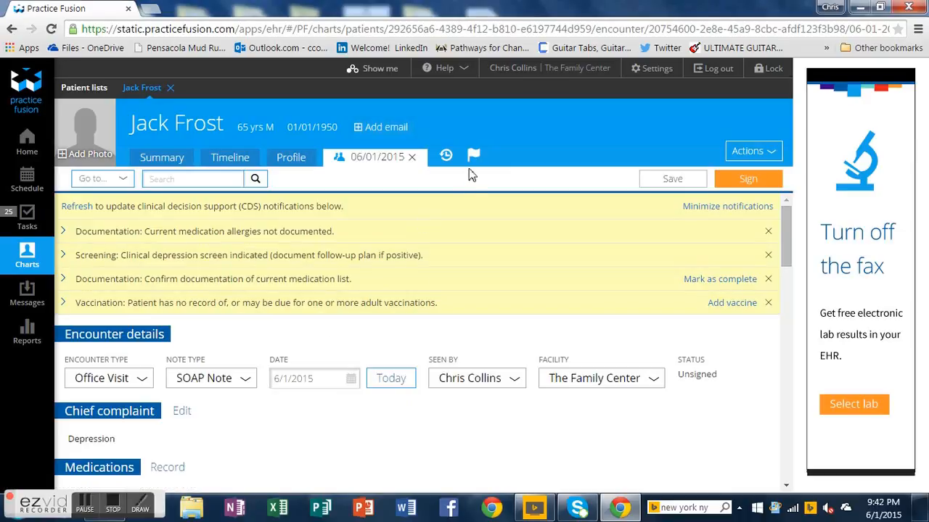
{"action": "left_click", "coordinate": [155, 167]}
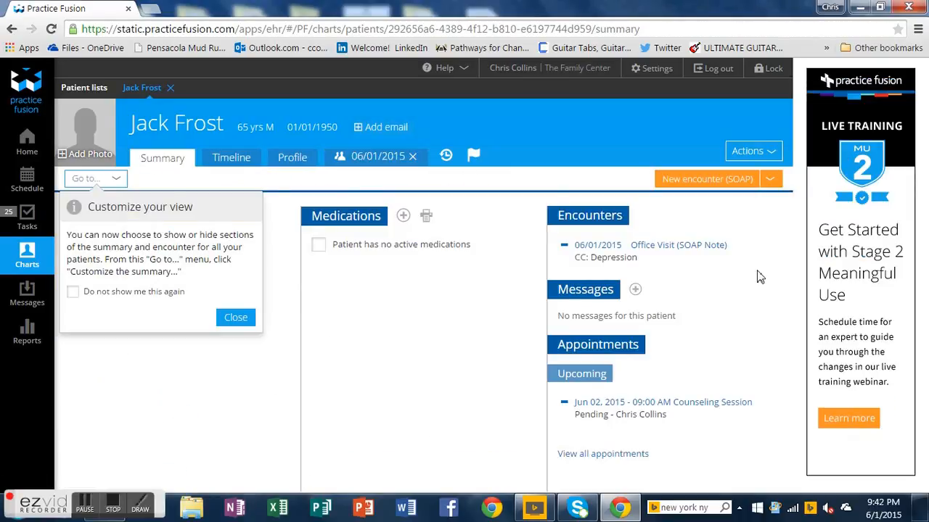
{"action": "left_click", "coordinate": [624, 250]}
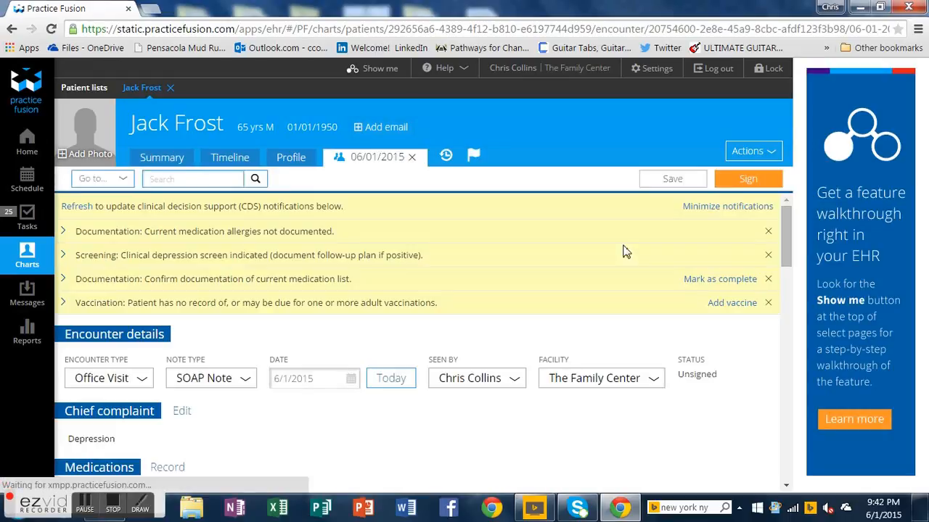
Dismiss the vaccination, medication list, depression screening and medication allergy notifications on the encounter
{"action": "left_click", "coordinate": [767, 303]}
{"action": "left_click", "coordinate": [767, 279]}
{"action": "left_click", "coordinate": [768, 256]}
{"action": "left_click", "coordinate": [768, 230]}
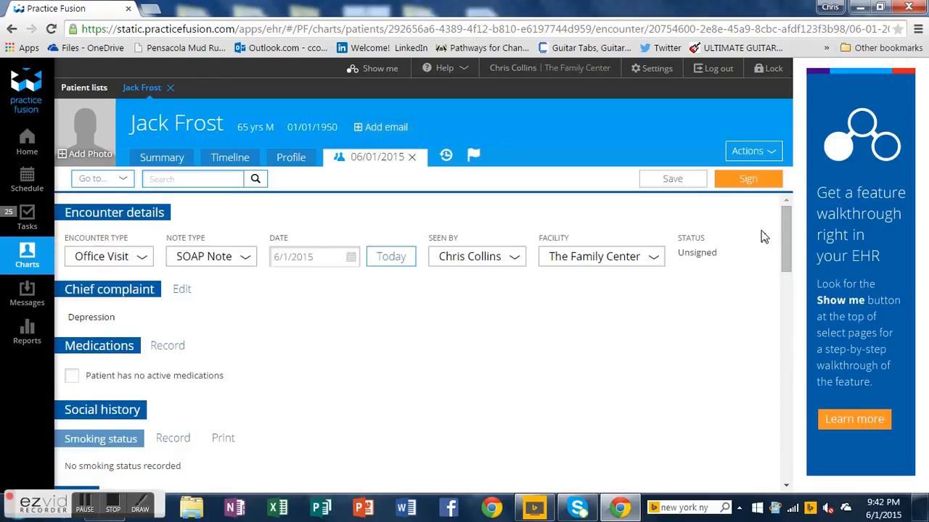
Close the view customization tip on the patient's summary, and view the chart's timeline and profile
{"action": "left_click", "coordinate": [186, 161]}
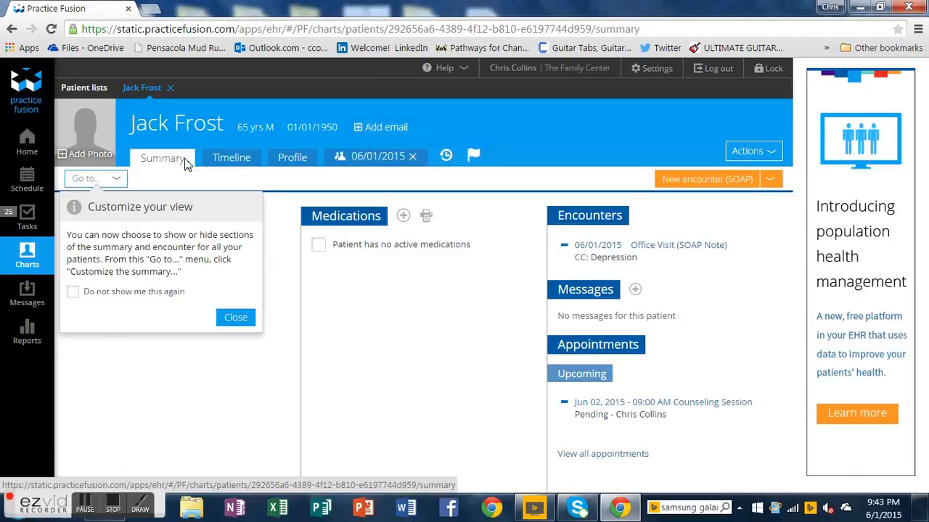
{"action": "left_click", "coordinate": [235, 317]}
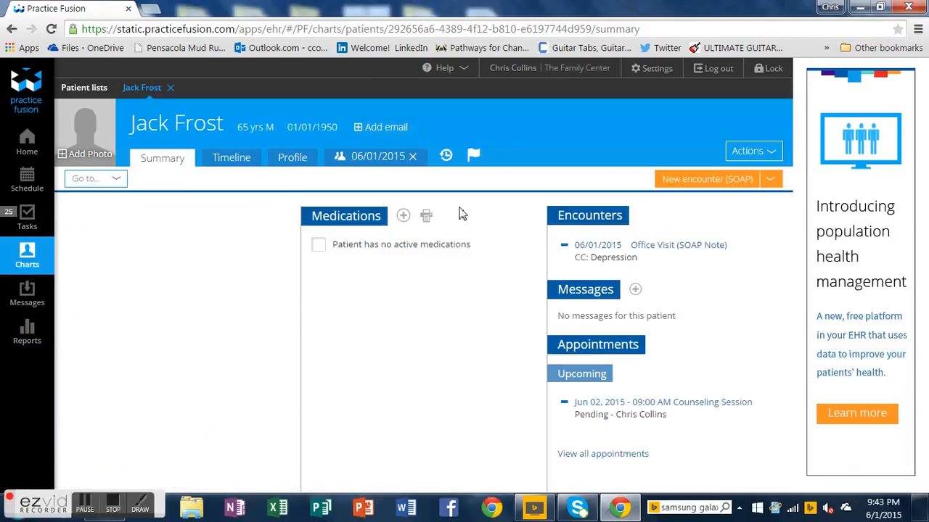
{"action": "left_click", "coordinate": [239, 161]}
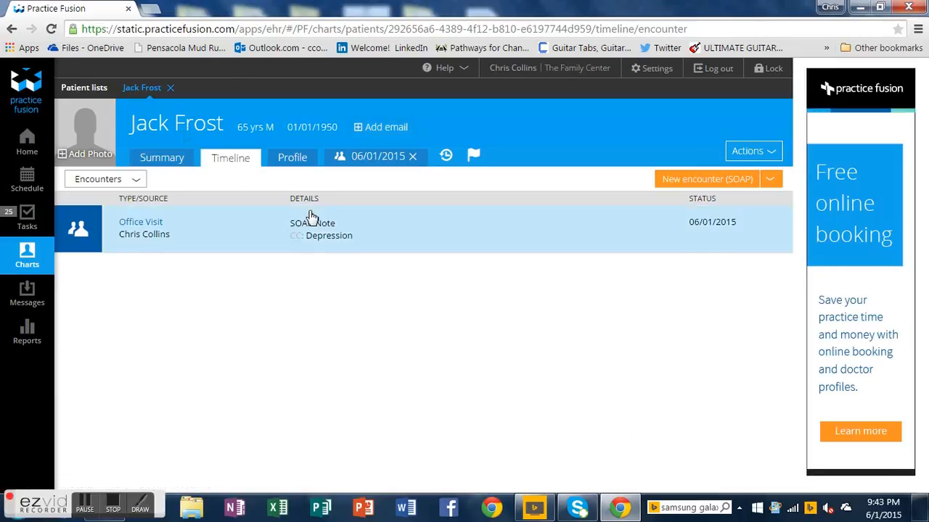
{"action": "left_click", "coordinate": [310, 166]}
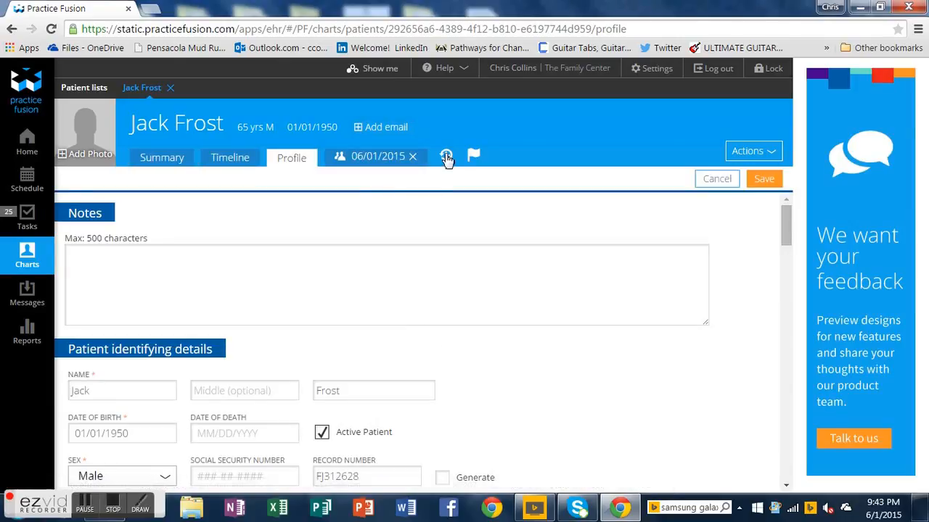
Preview the 06/01/2015 SOAP note in the encounter history, and look through all the actions available for the patient
{"action": "left_click", "coordinate": [446, 157]}
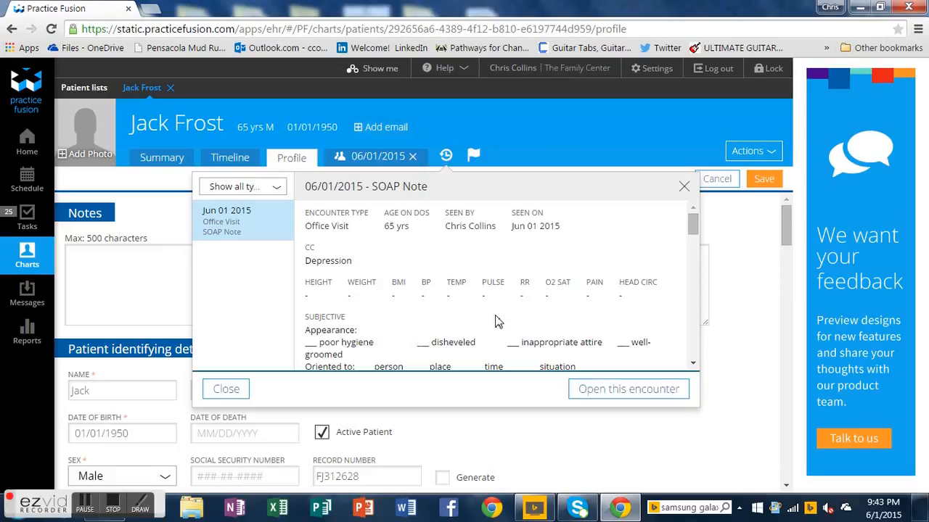
{"action": "left_click", "coordinate": [748, 311]}
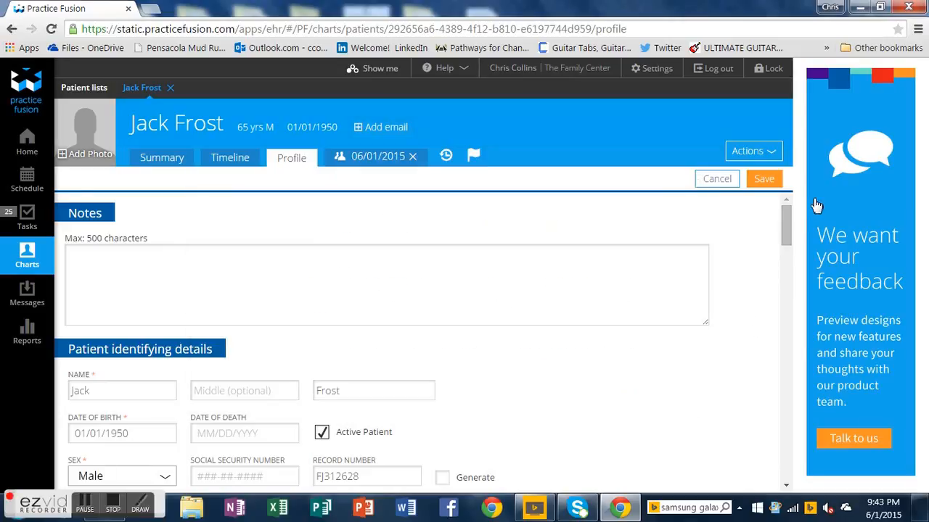
{"action": "left_click", "coordinate": [769, 154]}
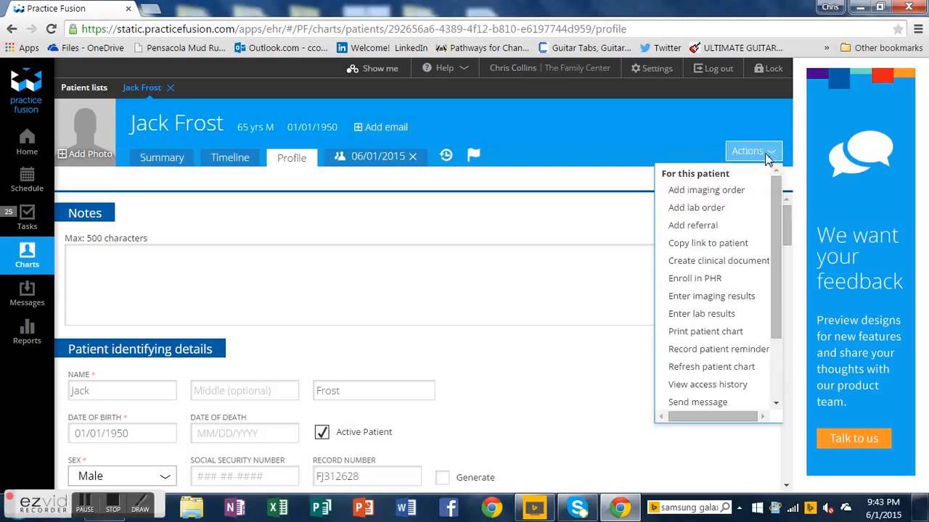
{"action": "left_click_drag", "start_coordinate": [775, 335], "coordinate": [762, 384]}
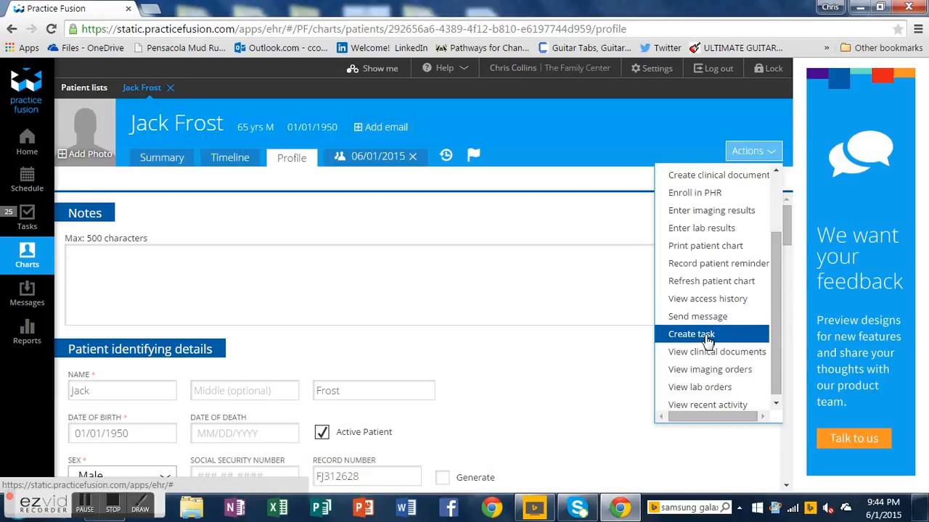
{"action": "scroll", "coordinate": [707, 341], "scroll_direction": "down", "scroll_amount": 1}
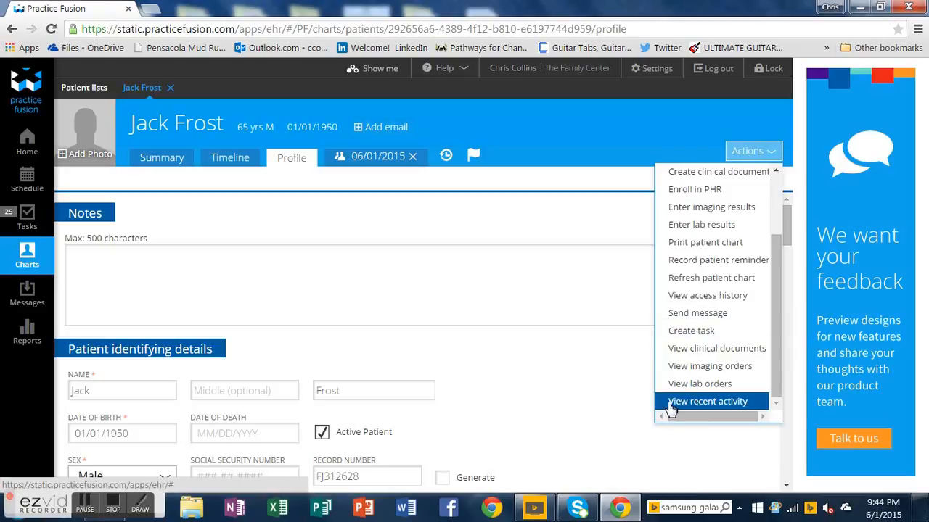
View the message inbox and the new message form with In practice as the recipient type, and discard the message
{"action": "left_click", "coordinate": [29, 294]}
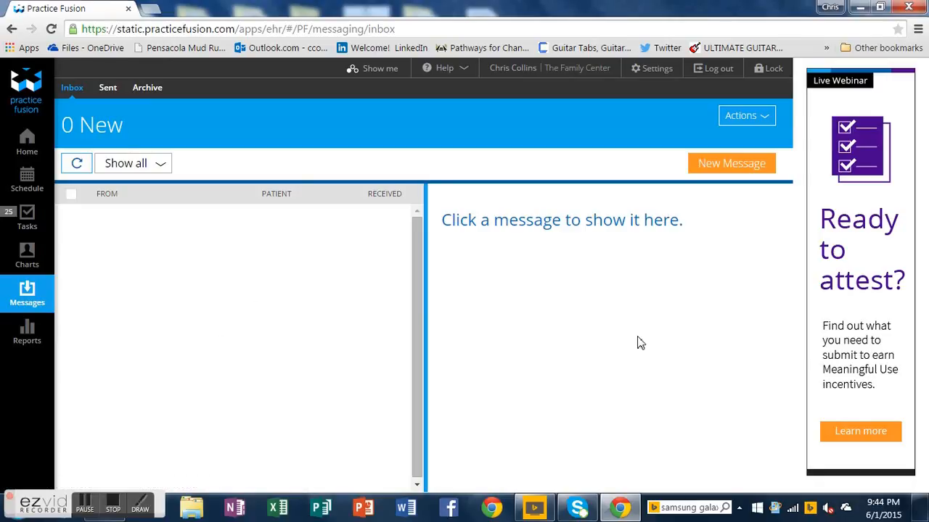
{"action": "left_click", "coordinate": [743, 165]}
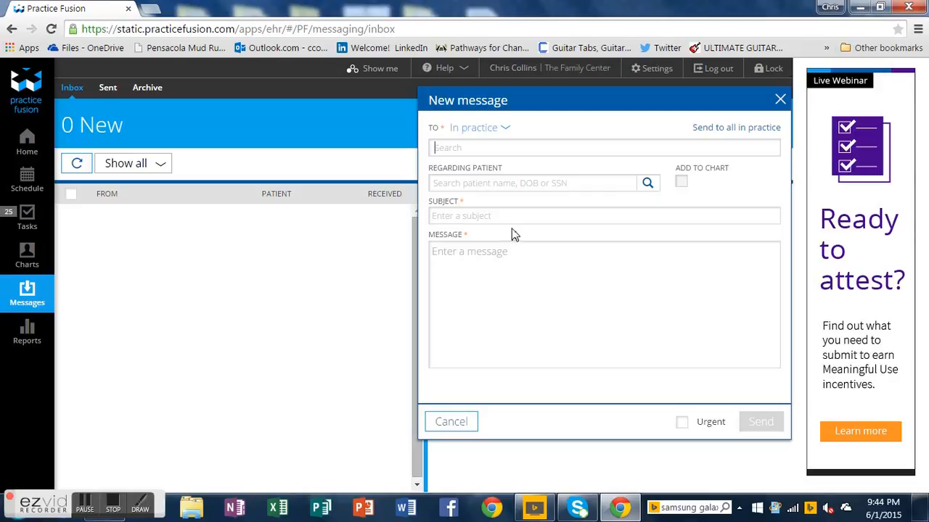
{"action": "left_click", "coordinate": [466, 148]}
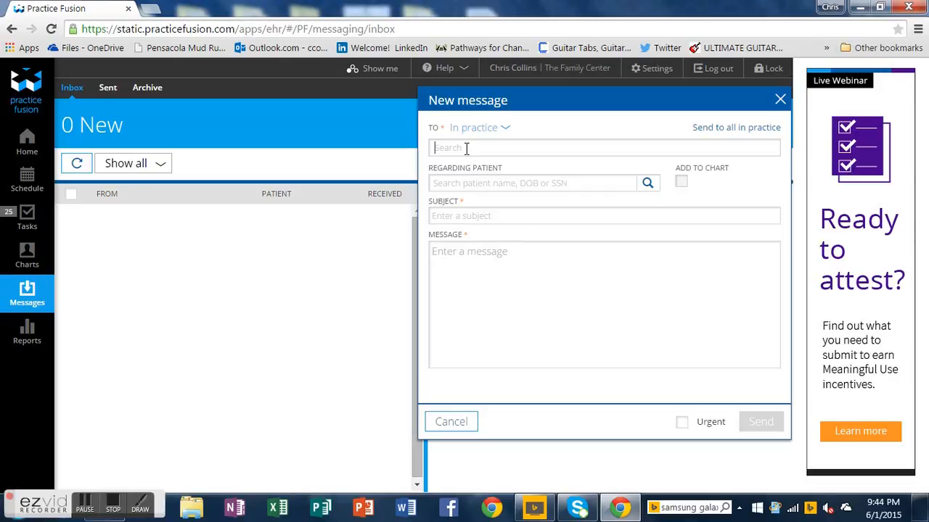
{"action": "left_click", "coordinate": [506, 129]}
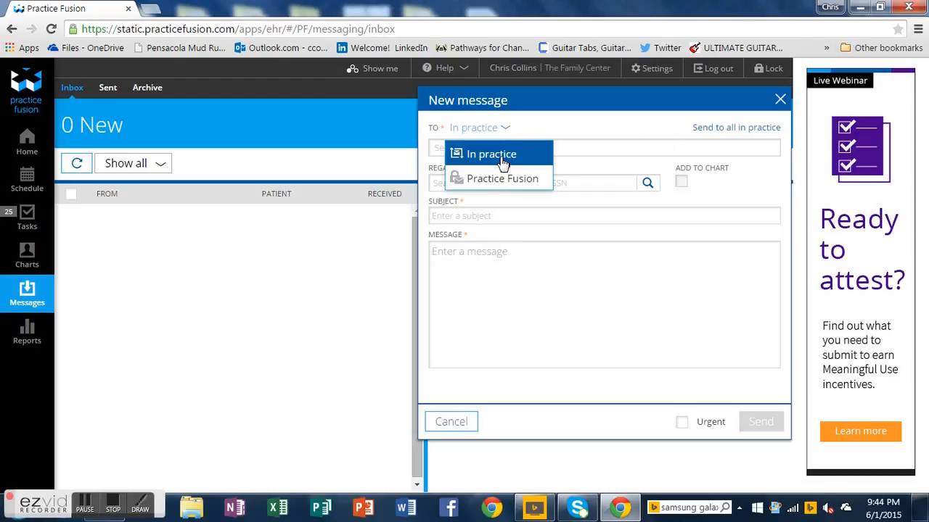
{"action": "left_click", "coordinate": [499, 155]}
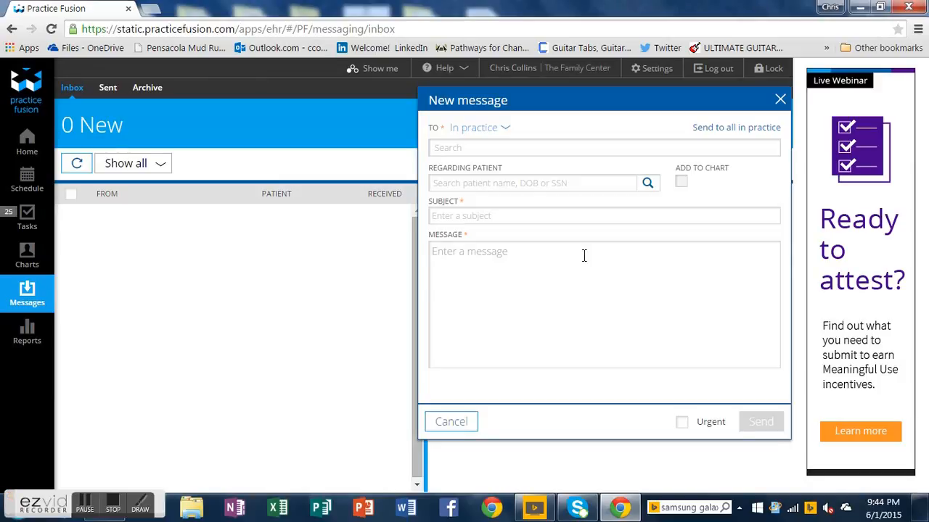
{"action": "left_click", "coordinate": [472, 425]}
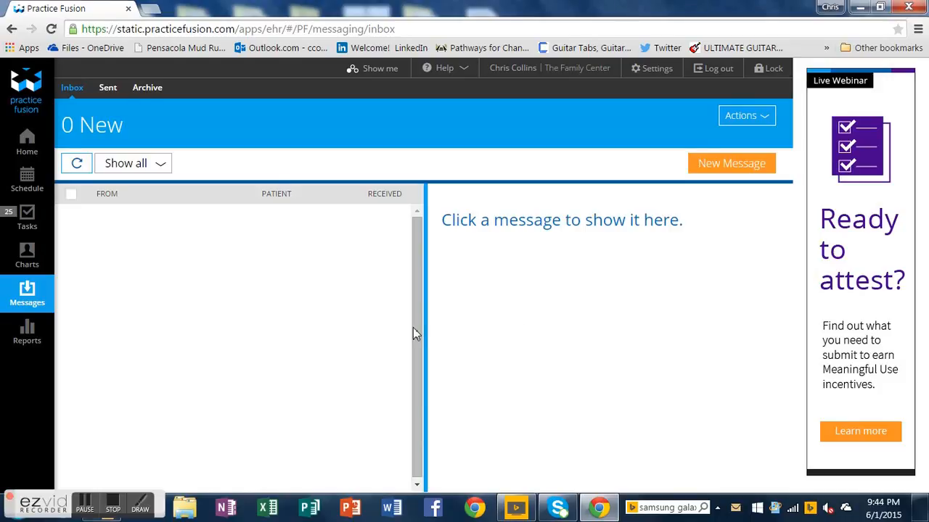
Filter the practice's pending documents to the Clinical Summary type and the provider of the 05/04/2015 clinical summary
{"action": "left_click", "coordinate": [27, 147]}
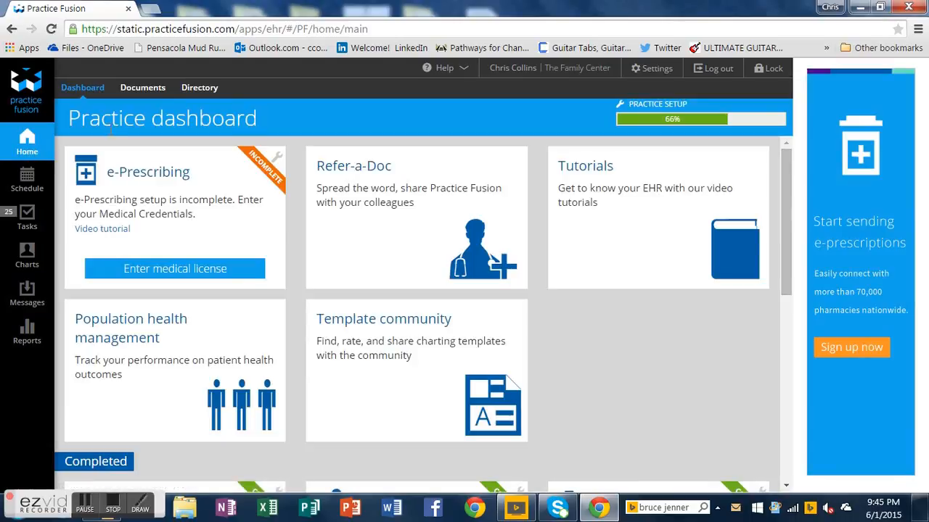
{"action": "left_click", "coordinate": [137, 94]}
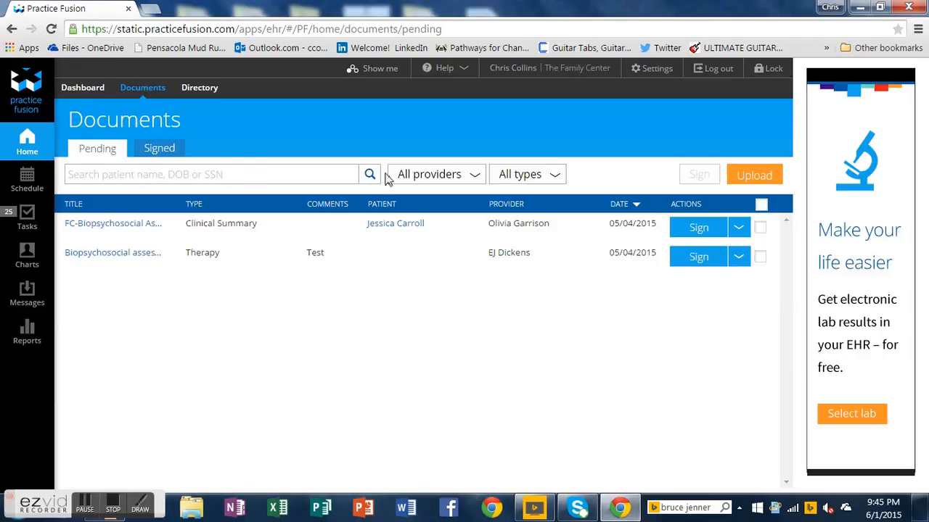
{"action": "left_click", "coordinate": [472, 174]}
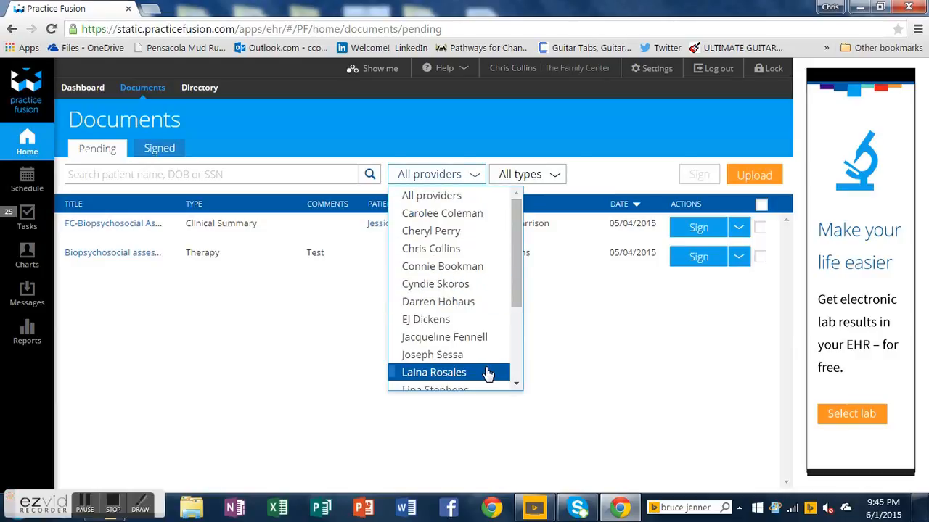
{"action": "scroll", "coordinate": [484, 362], "scroll_direction": "down", "scroll_amount": 3}
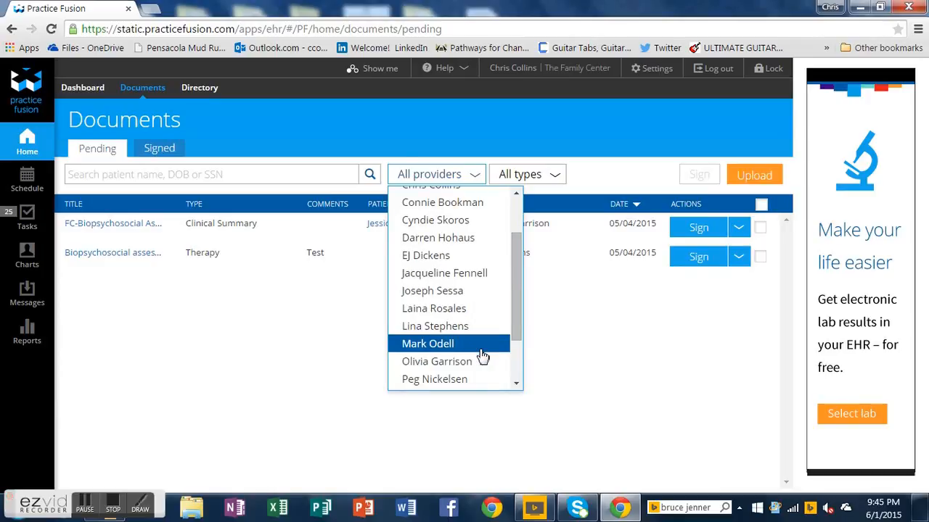
{"action": "scroll", "coordinate": [482, 357], "scroll_direction": "up", "scroll_amount": 2}
{"action": "scroll", "coordinate": [483, 357], "scroll_direction": "down", "scroll_amount": 2}
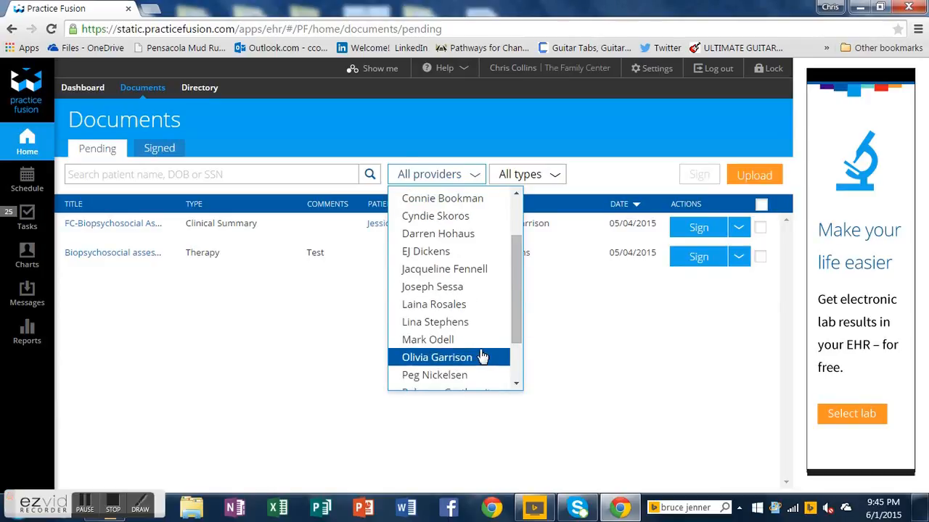
{"action": "left_click", "coordinate": [482, 357]}
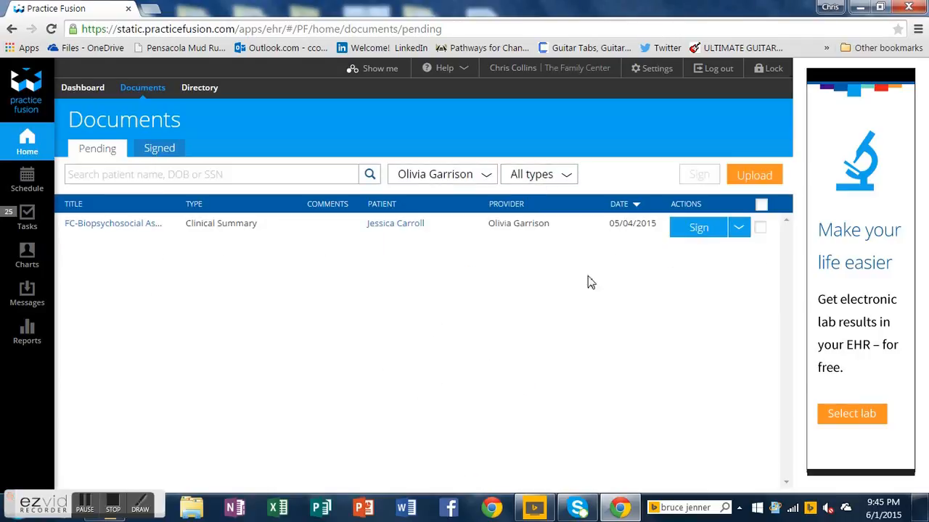
{"action": "left_click", "coordinate": [569, 177]}
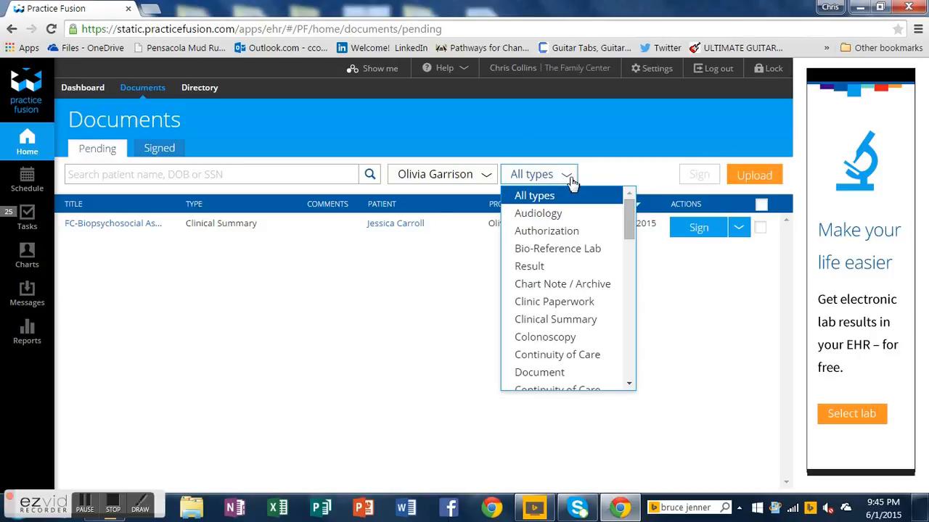
{"action": "left_click", "coordinate": [549, 321]}
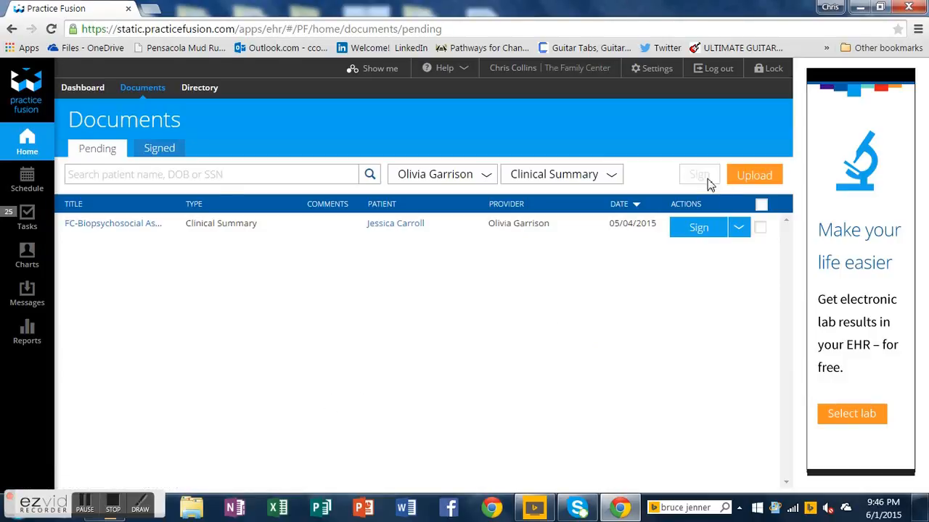
View the contact directory, and look through all the setup cards on the practice dashboard
{"action": "left_click", "coordinate": [203, 89]}
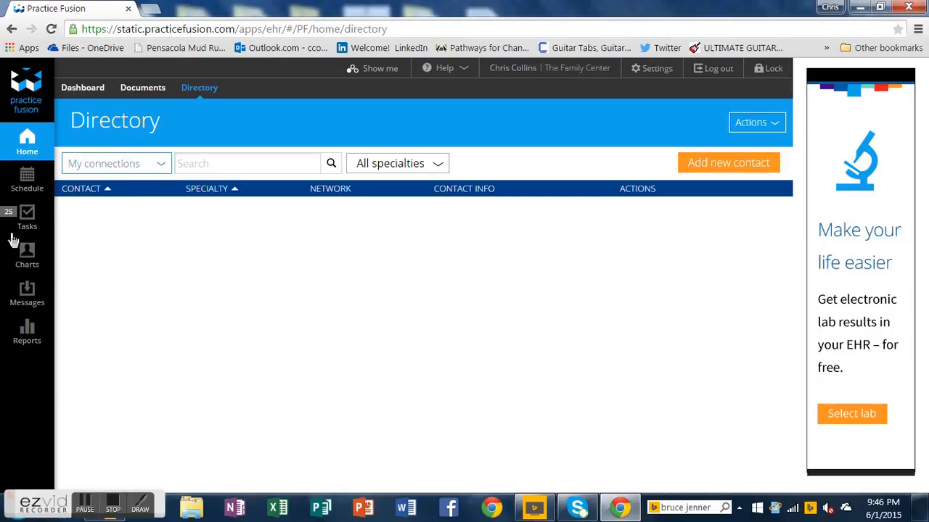
{"action": "left_click", "coordinate": [25, 145]}
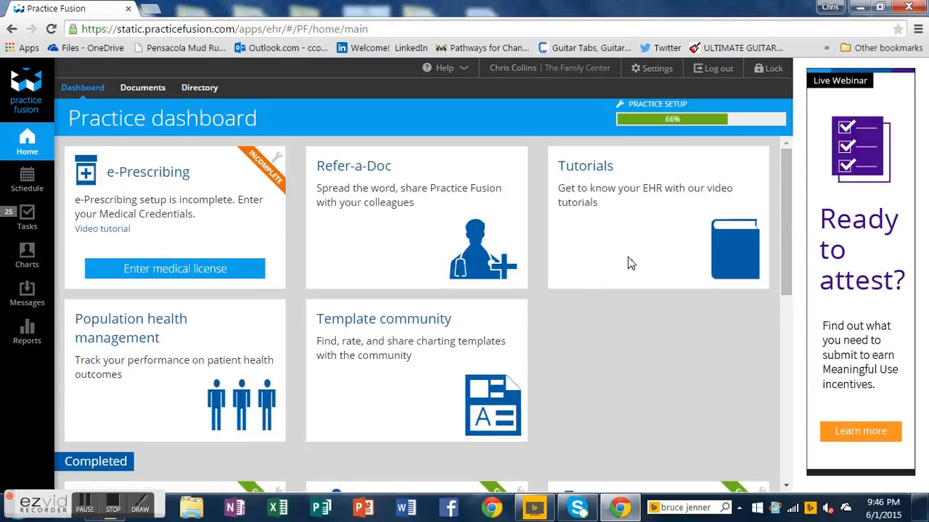
{"action": "scroll", "coordinate": [545, 377], "scroll_direction": "down", "scroll_amount": 3}
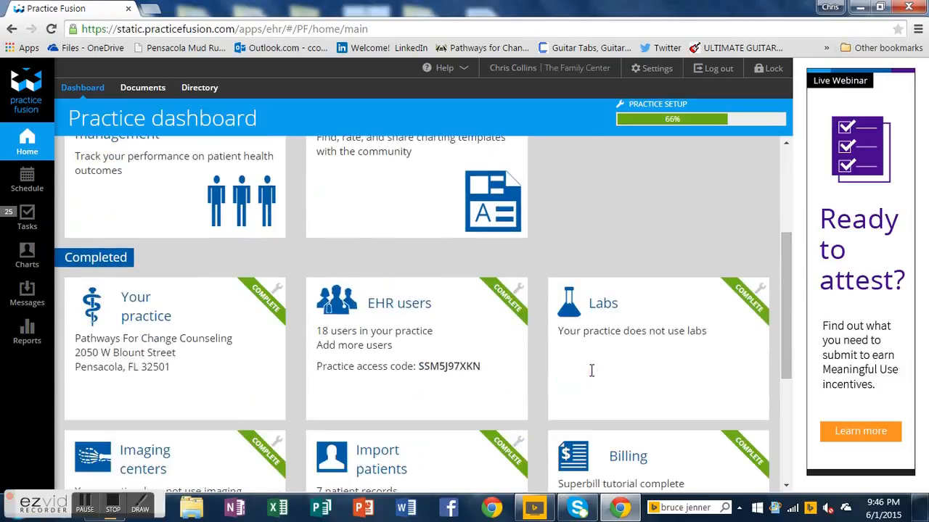
{"action": "scroll", "coordinate": [379, 310], "scroll_direction": "down", "scroll_amount": 3}
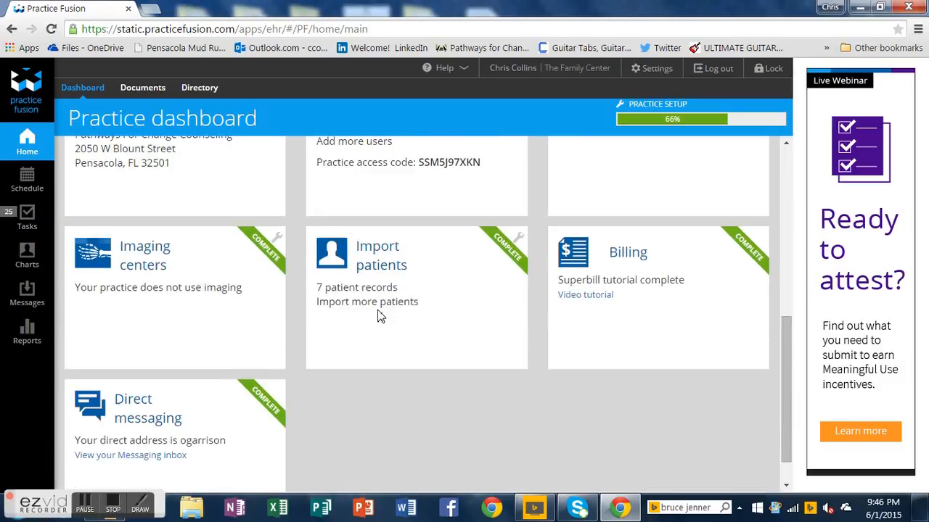
{"action": "scroll", "coordinate": [379, 311], "scroll_direction": "up", "scroll_amount": 6}
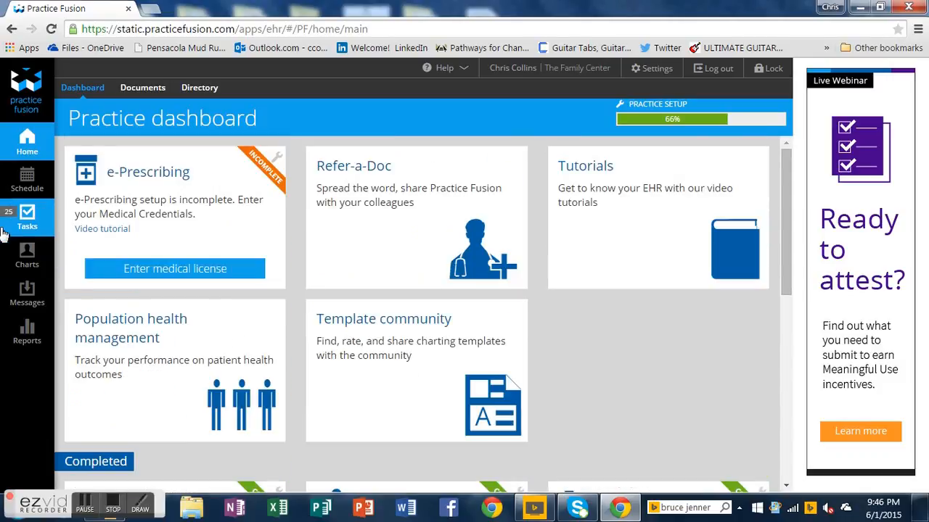